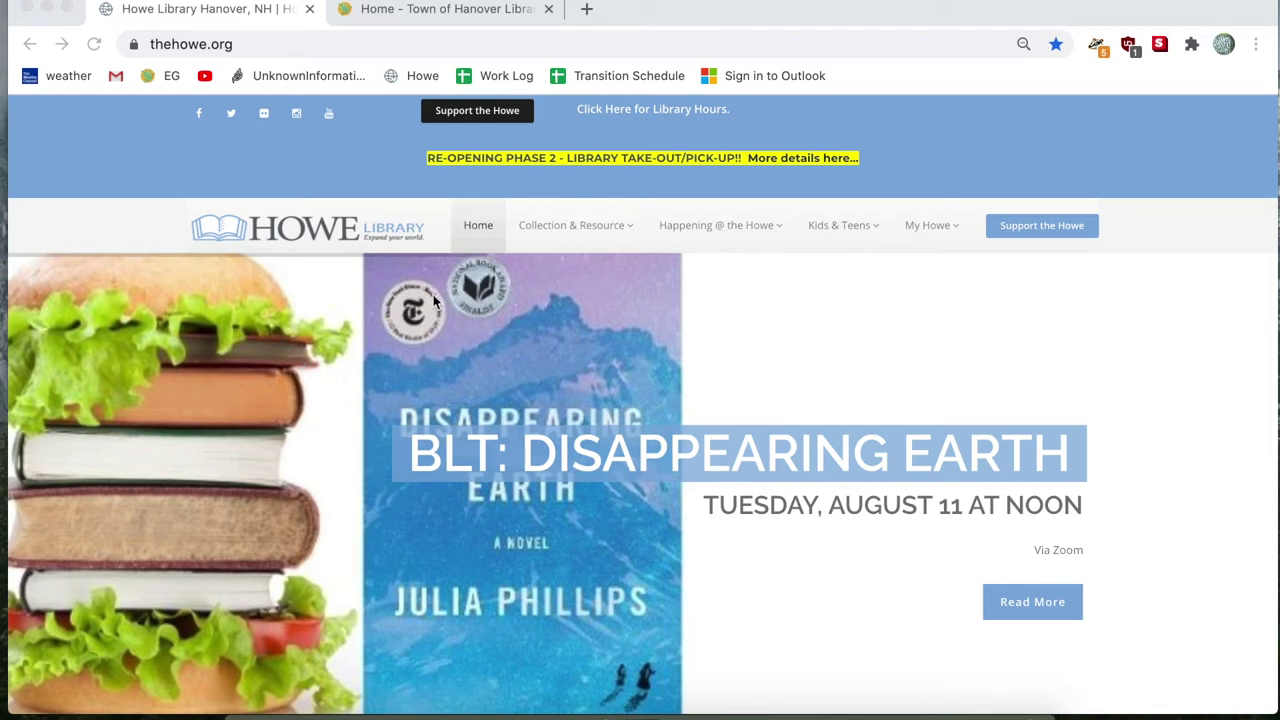
# Scroll the Howe Library homepage and follow the 'Log in to your account' key icon to the catalog.
pyautogui.scroll(-3, 433, 298)
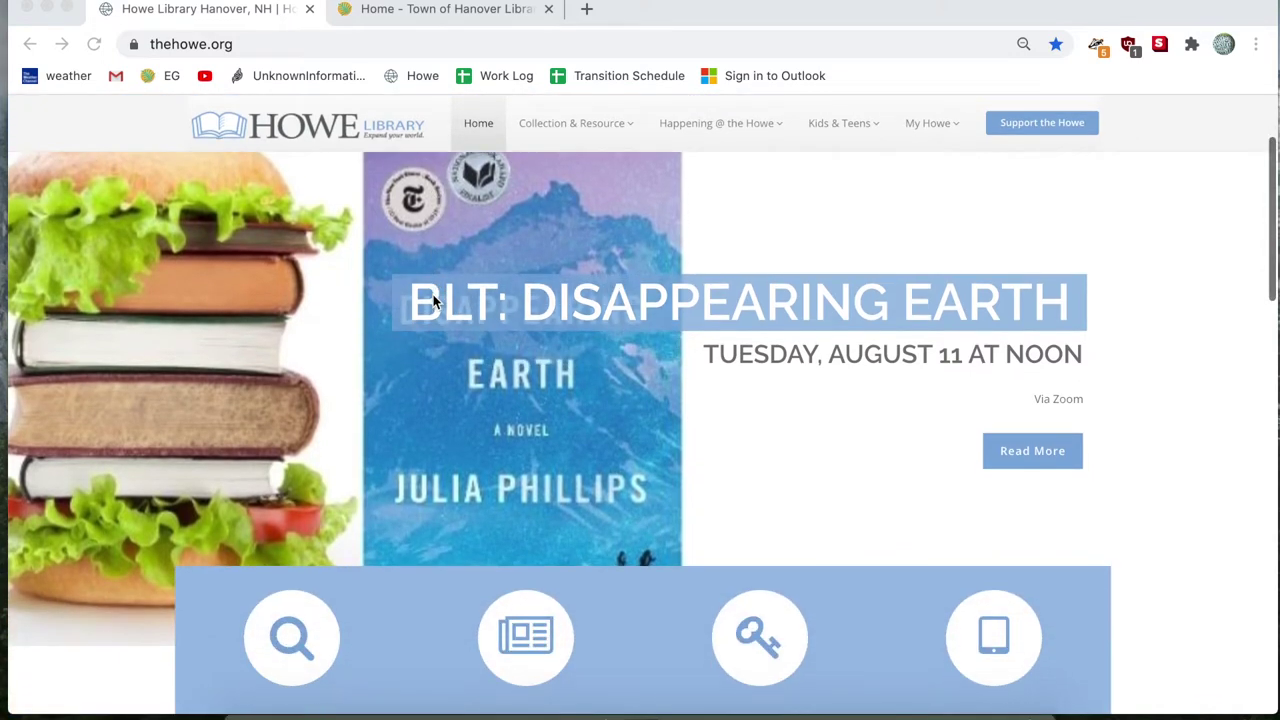
pyautogui.scroll(-2, 433, 298)
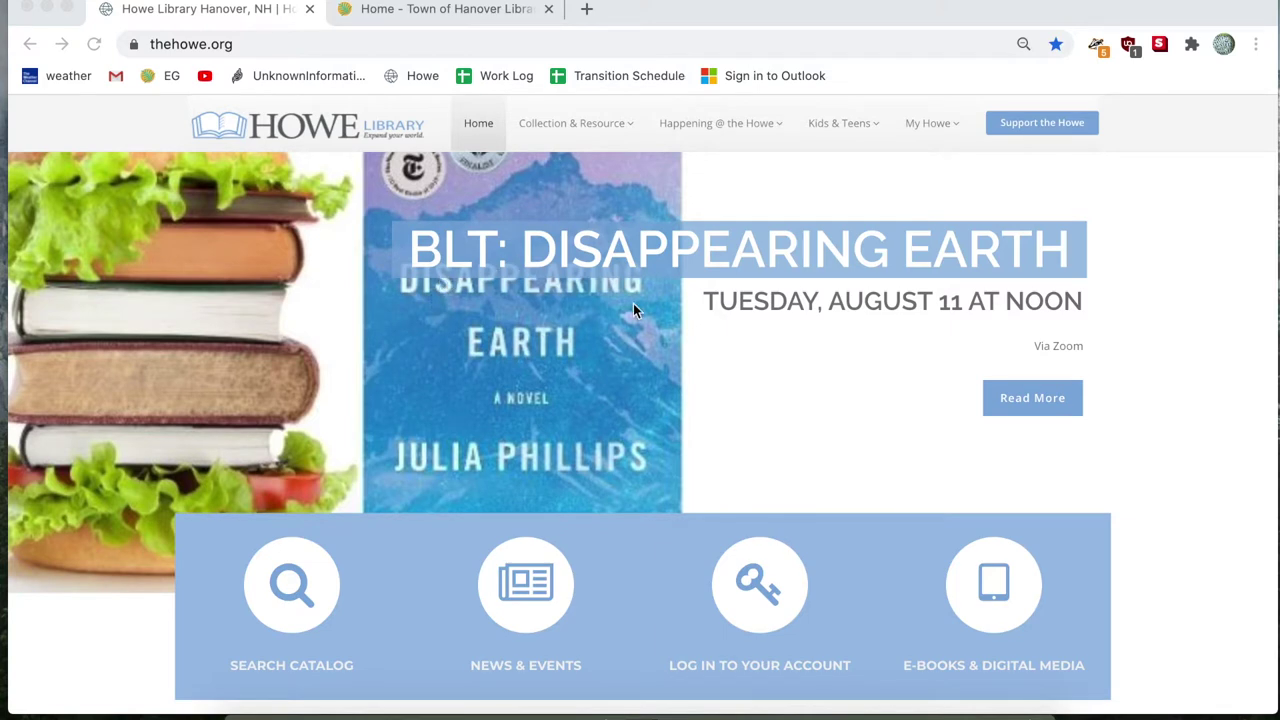
pyautogui.scroll(1, 633, 303)
pyautogui.scroll(-3, 633, 303)
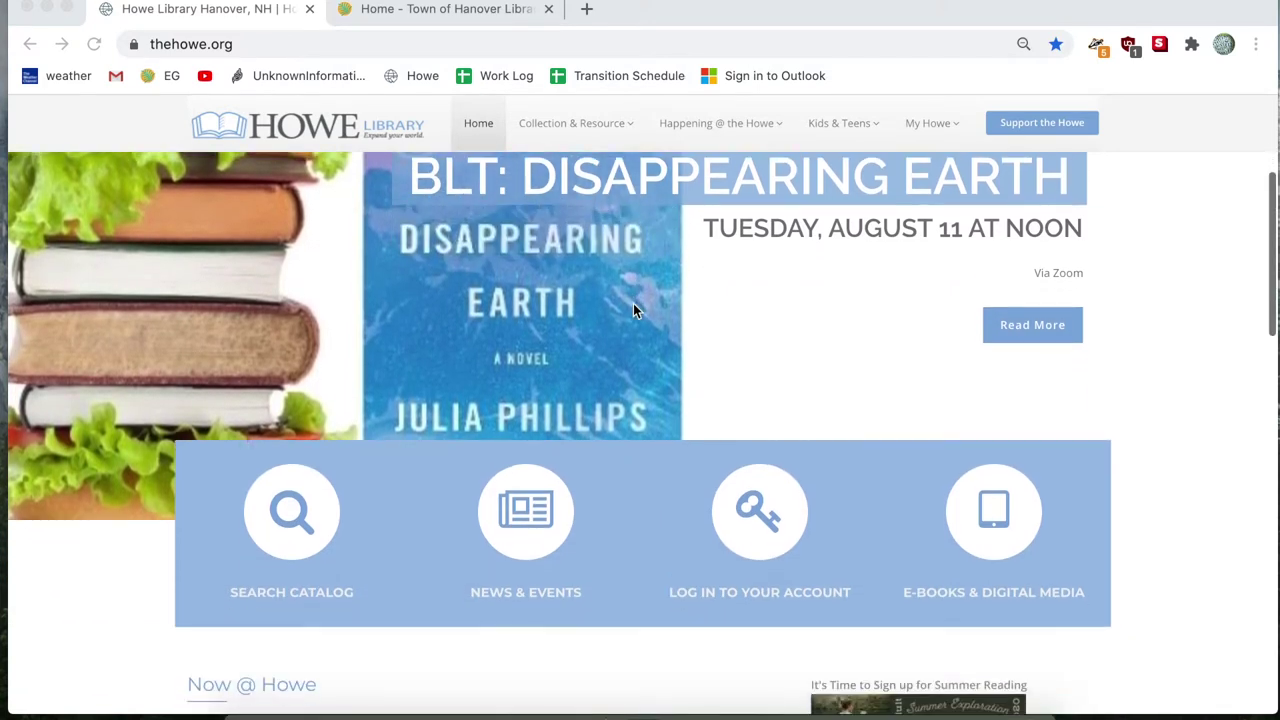
pyautogui.scroll(1, 633, 308)
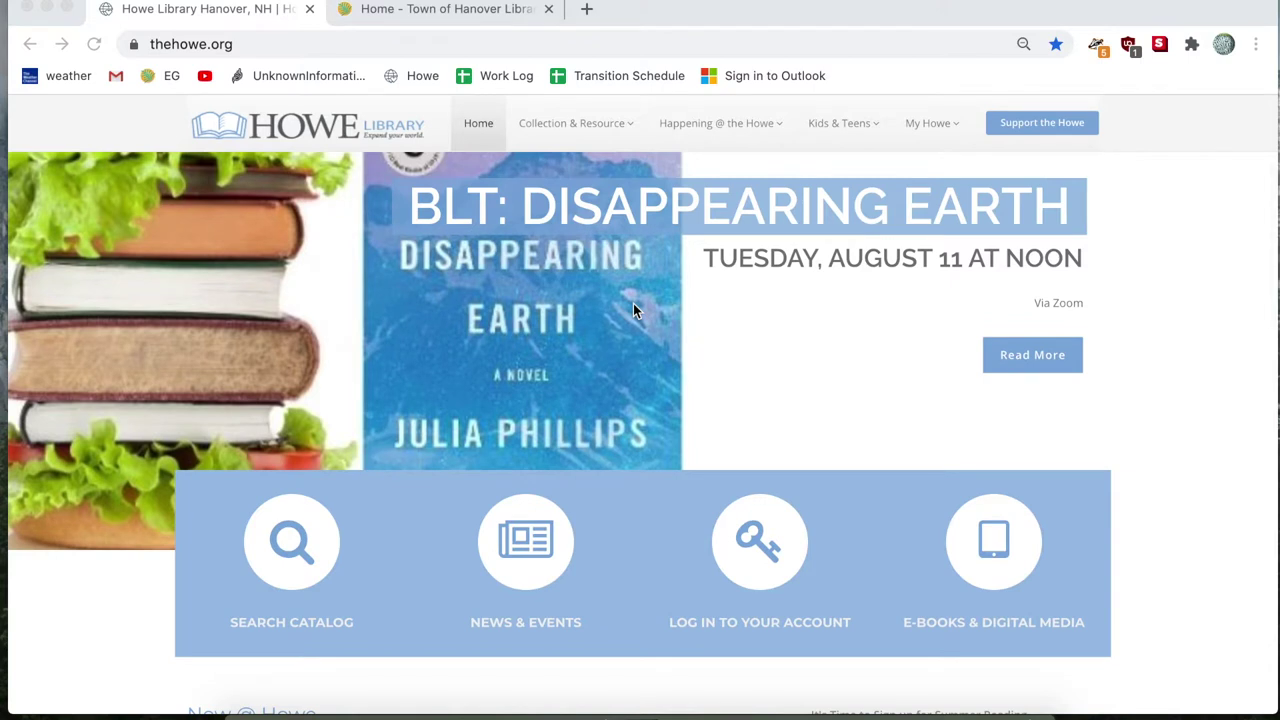
pyautogui.scroll(3, 633, 308)
pyautogui.scroll(5, 633, 303)
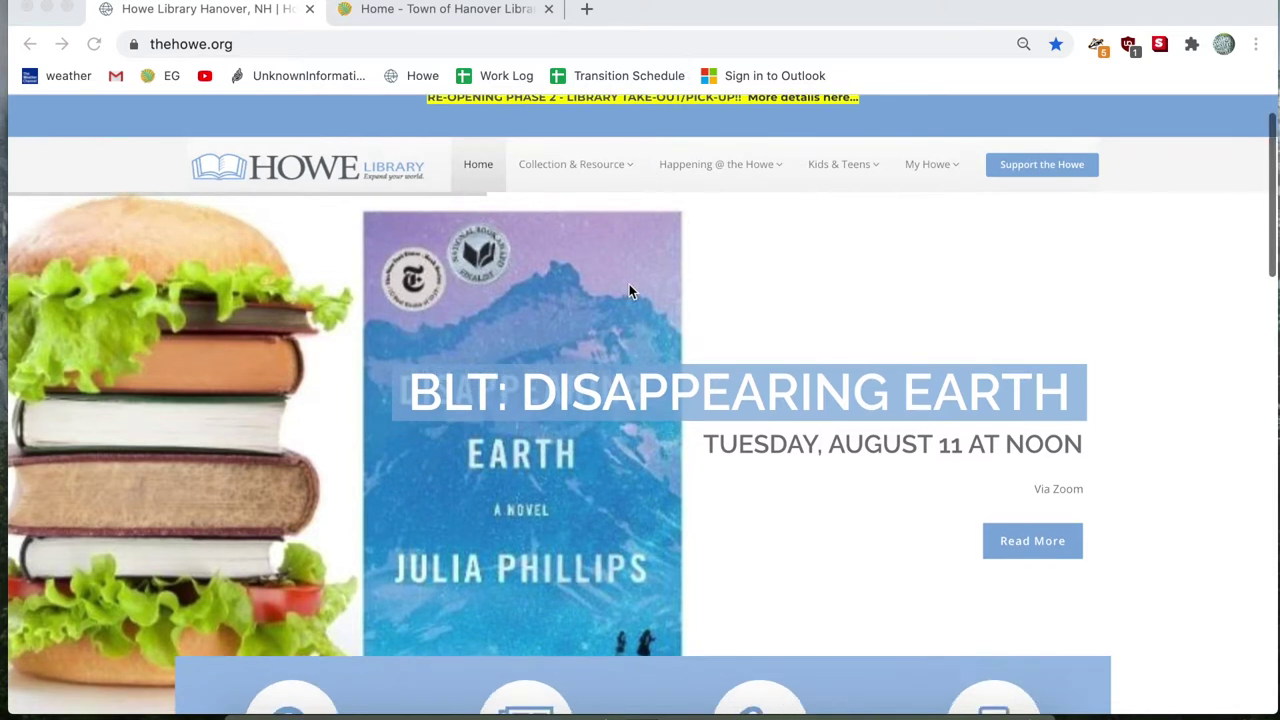
pyautogui.scroll(2, 629, 290)
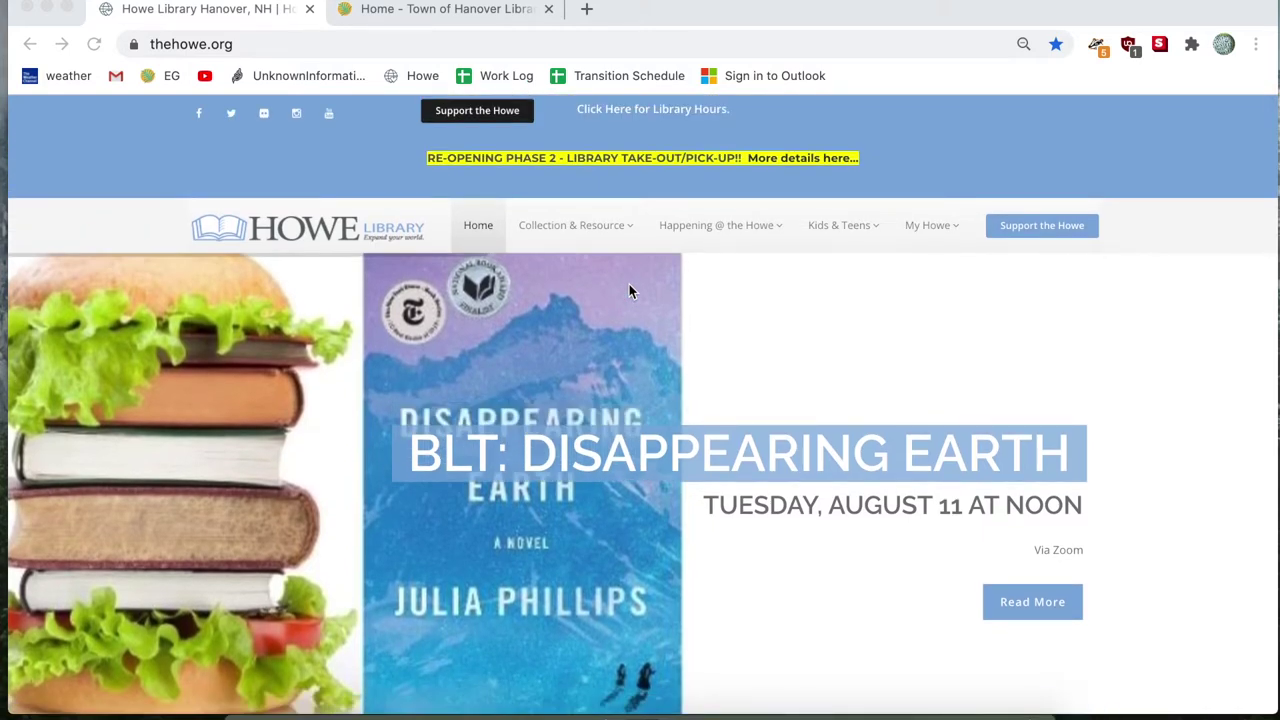
pyautogui.scroll(-1, 629, 291)
pyautogui.scroll(1, 629, 291)
pyautogui.scroll(-1, 629, 290)
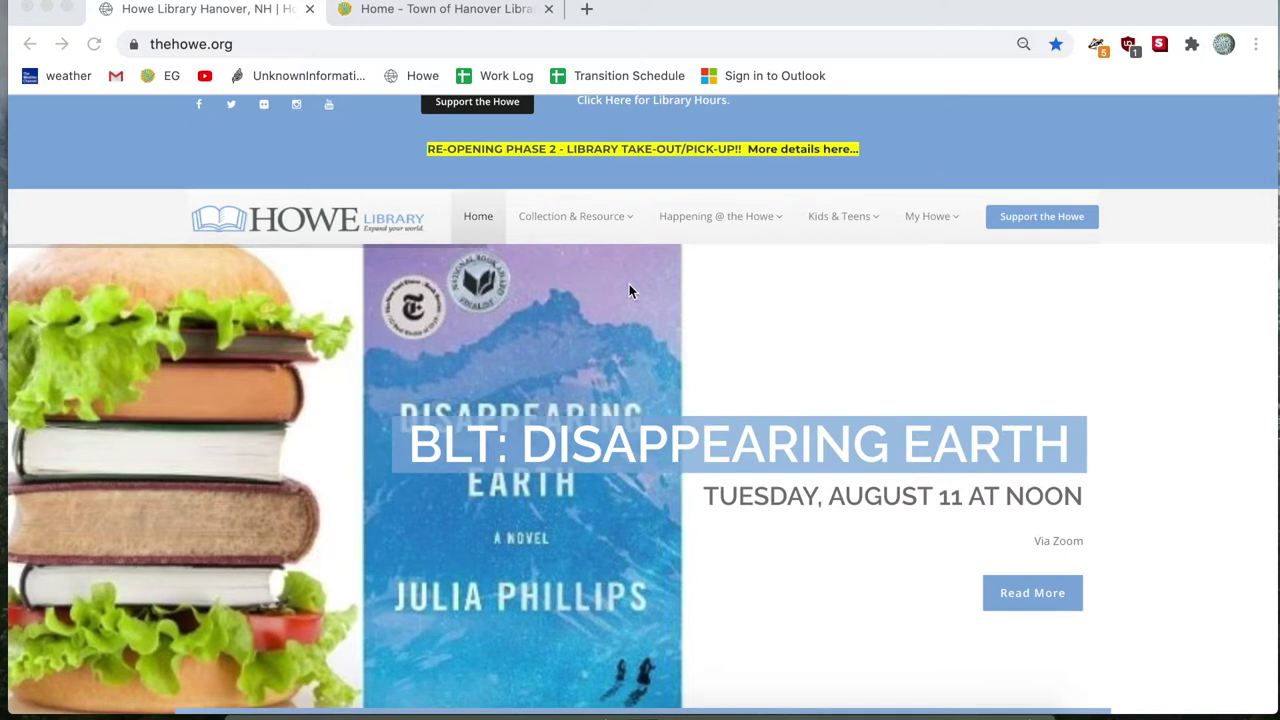
pyautogui.scroll(1, 629, 290)
pyautogui.scroll(-1, 629, 284)
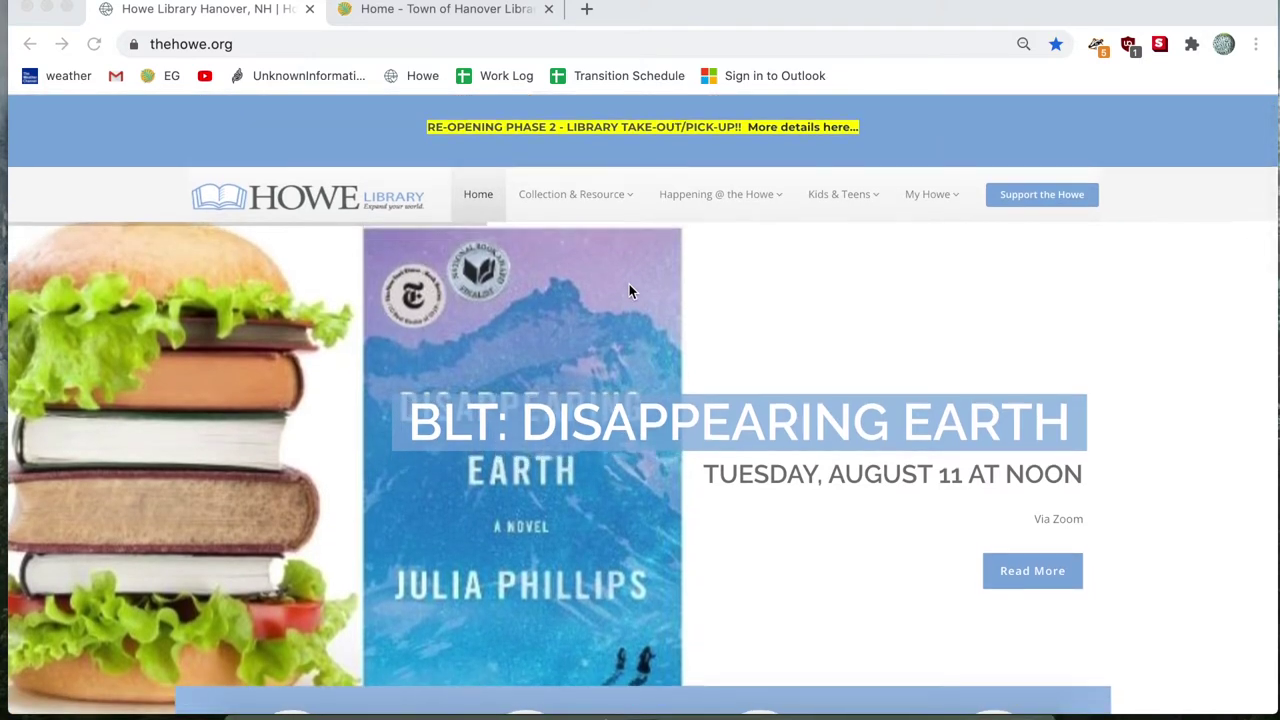
pyautogui.scroll(1, 629, 290)
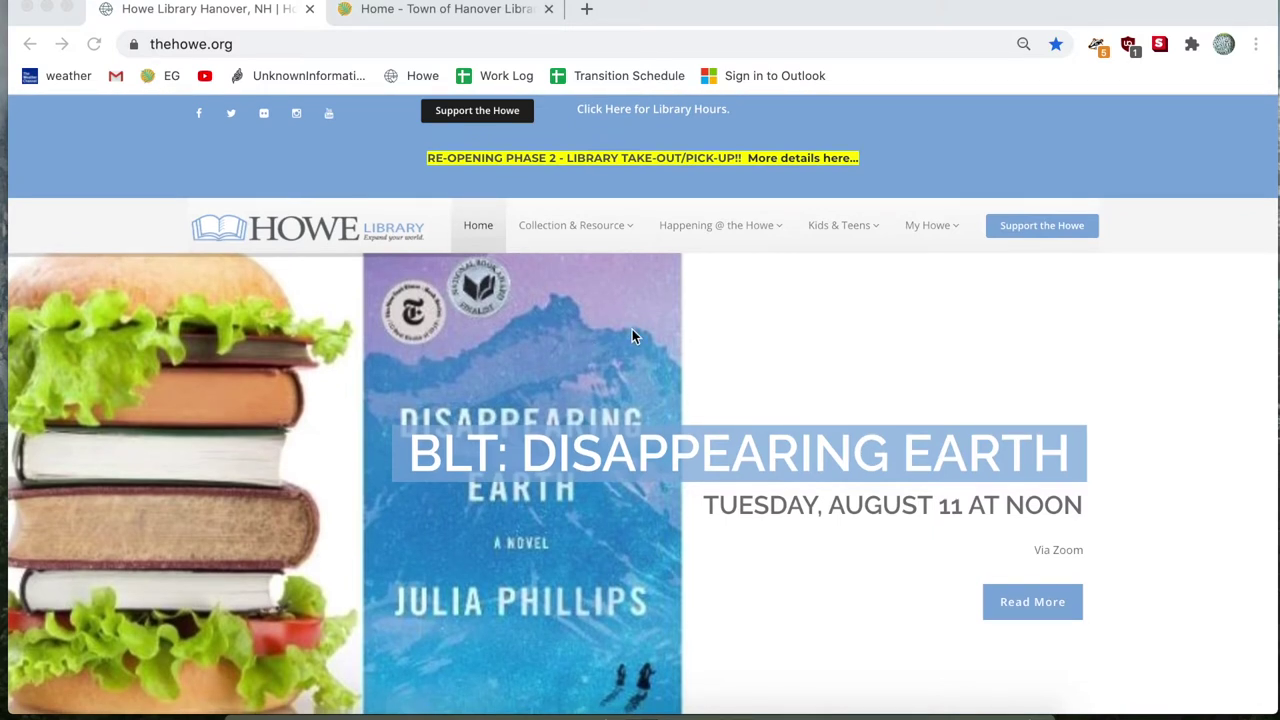
pyautogui.scroll(-3, 632, 337)
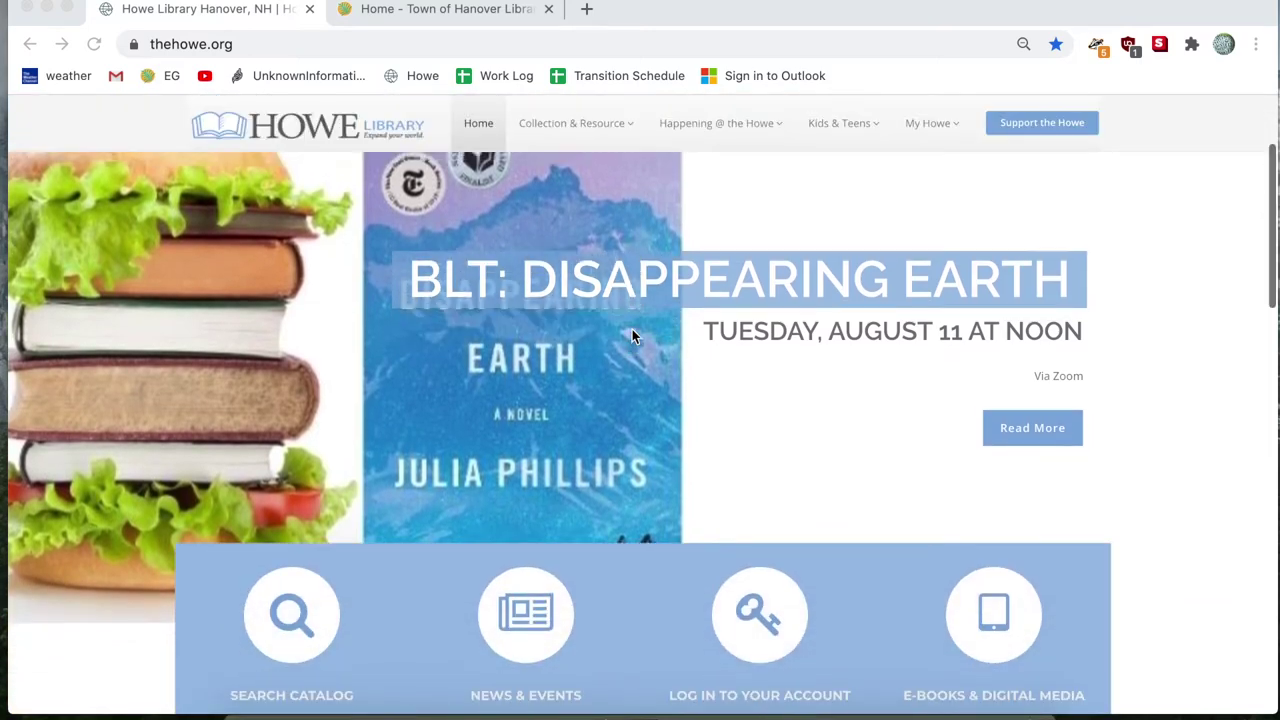
pyautogui.scroll(-3, 632, 337)
pyautogui.scroll(9, 632, 337)
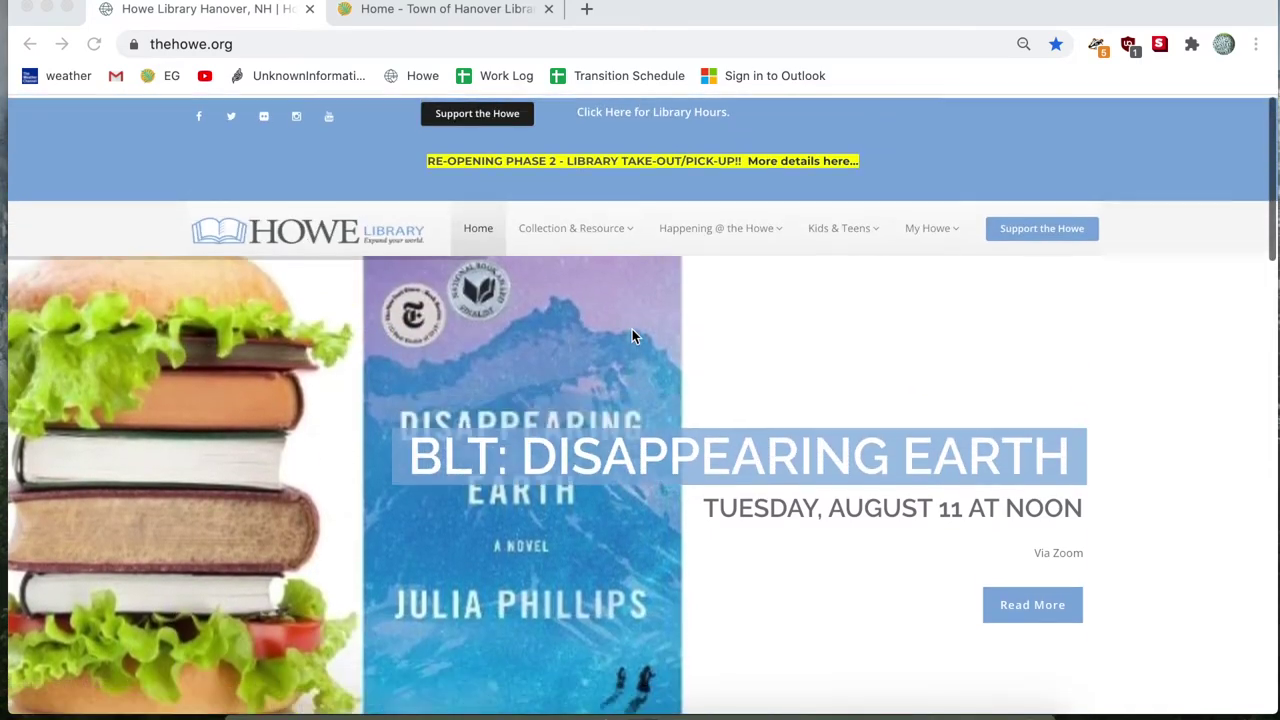
pyautogui.scroll(-9, 632, 337)
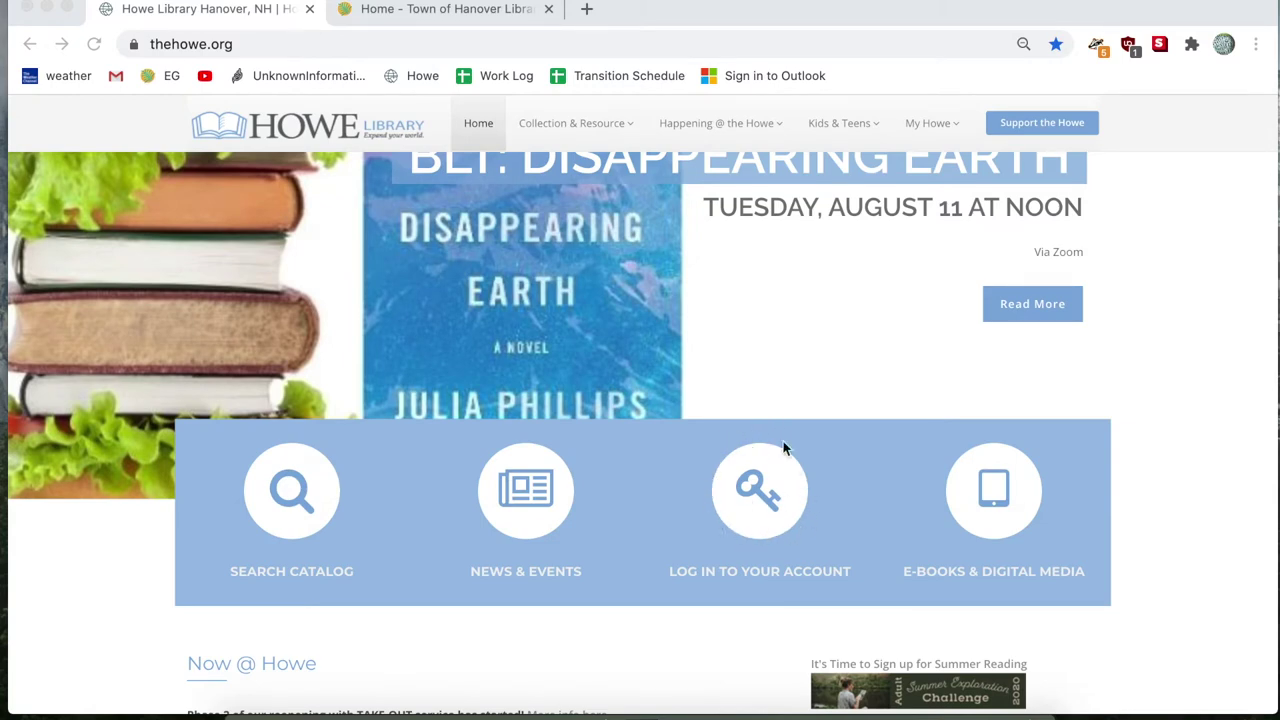
pyautogui.scroll(6, 783, 448)
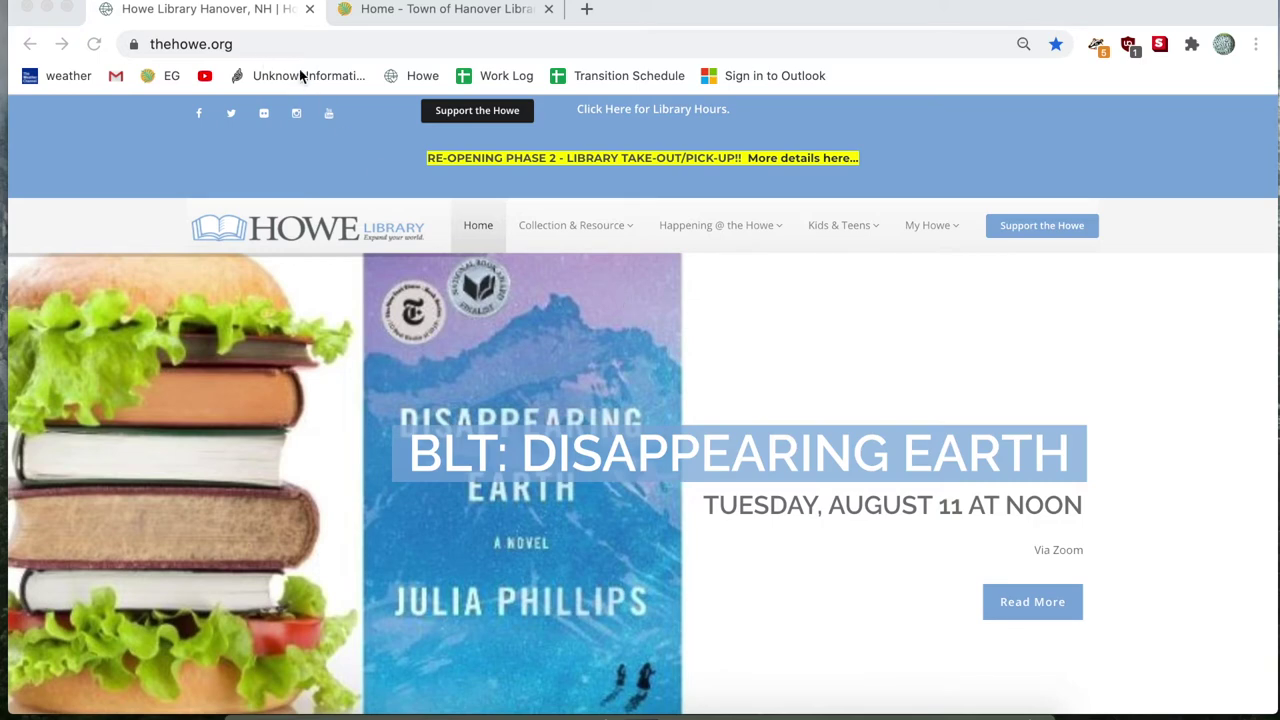
pyautogui.scroll(-4, 649, 420)
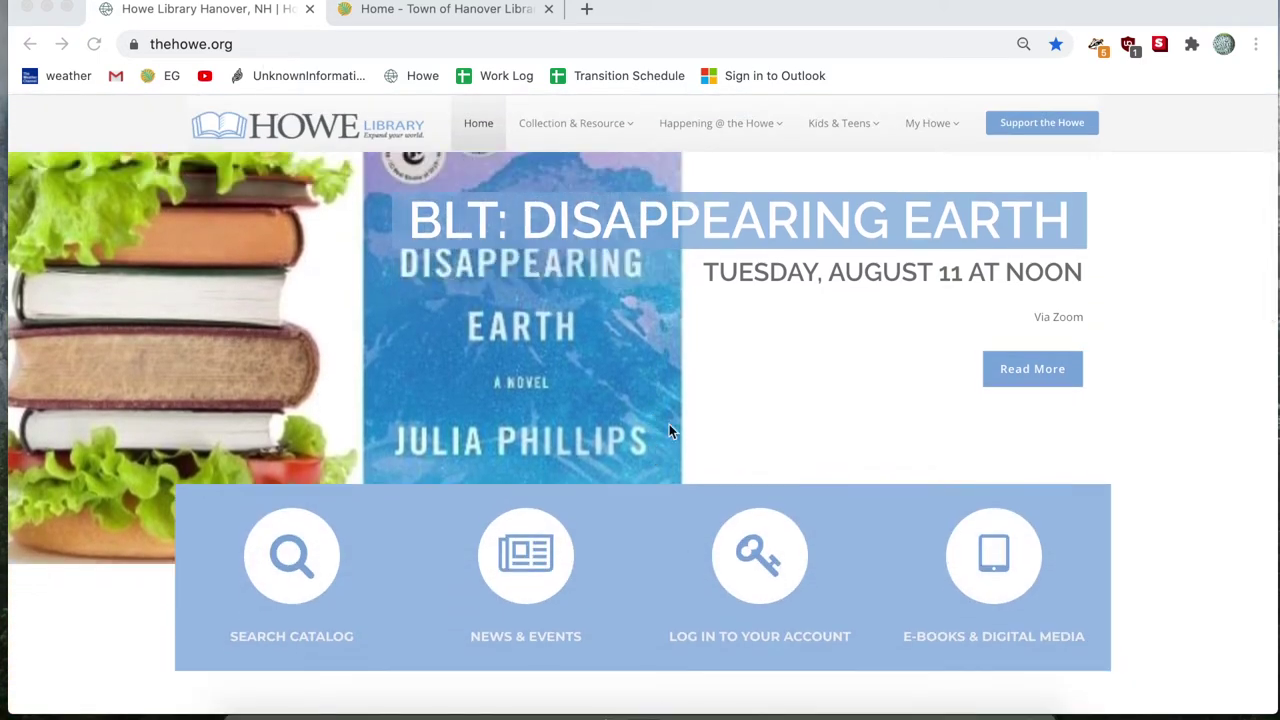
pyautogui.click(762, 562)
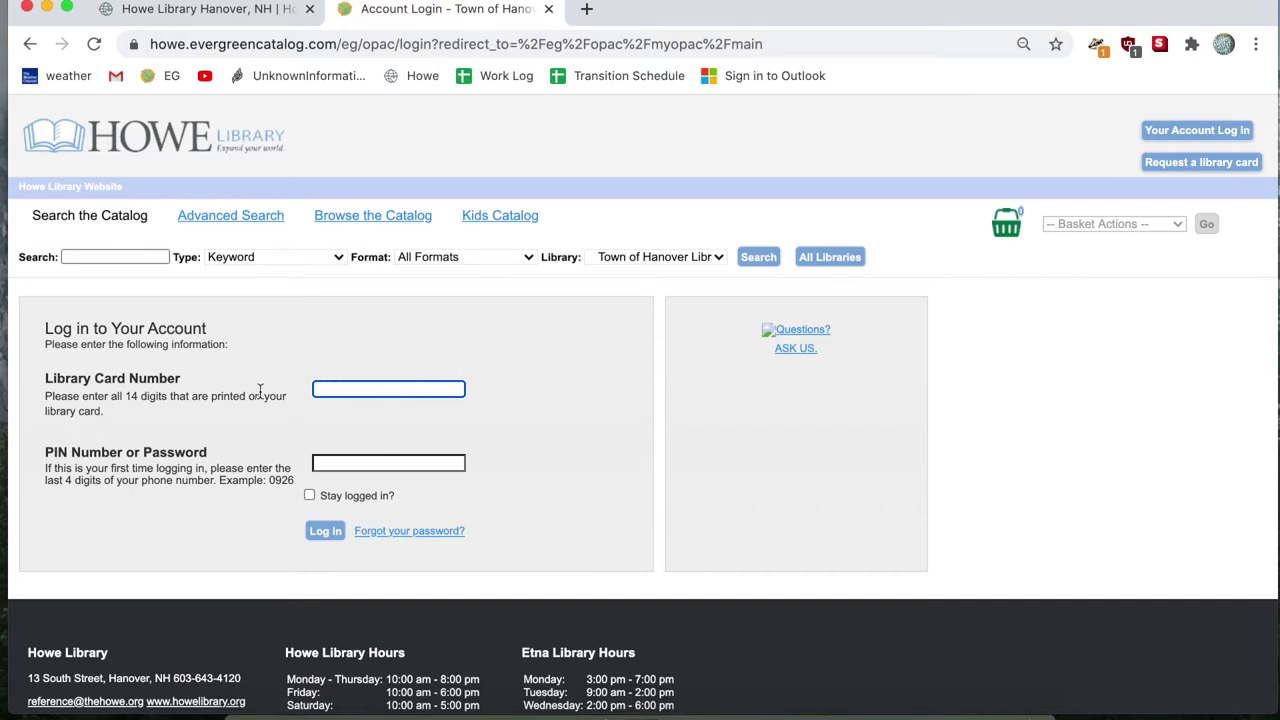
# Focus the Library Card Number field and dismiss the browser's saved autofill suggestions.
pyautogui.click(325, 390)
pyautogui.click(297, 361)
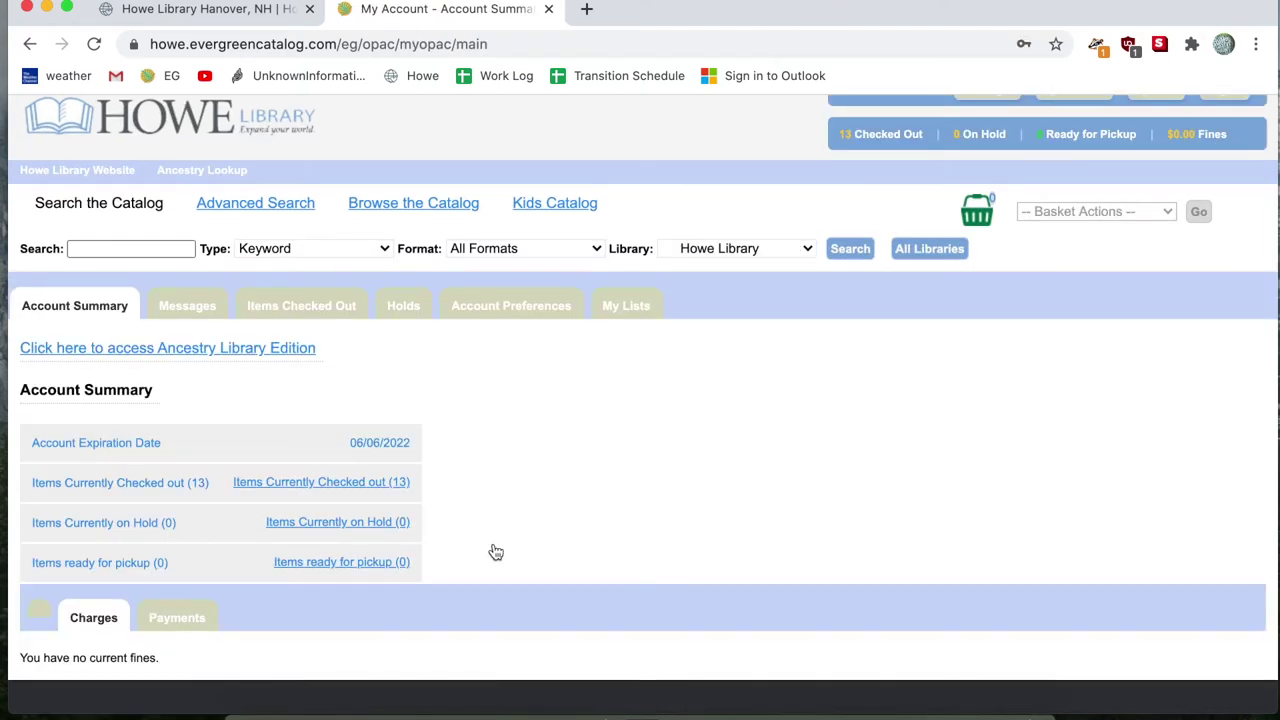
# Search the catalog for 'king' with the search type set to Author.
pyautogui.scroll(1, 495, 551)
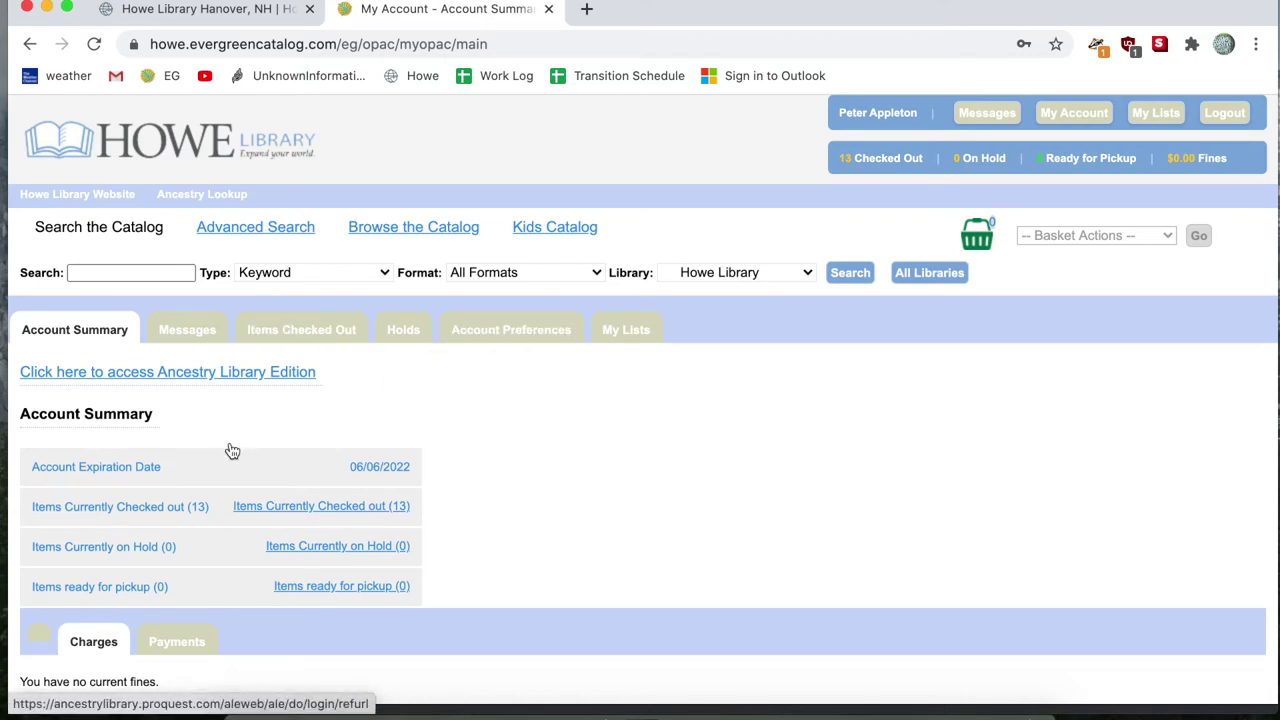
pyautogui.scroll(-2, 233, 504)
pyautogui.scroll(2, 233, 500)
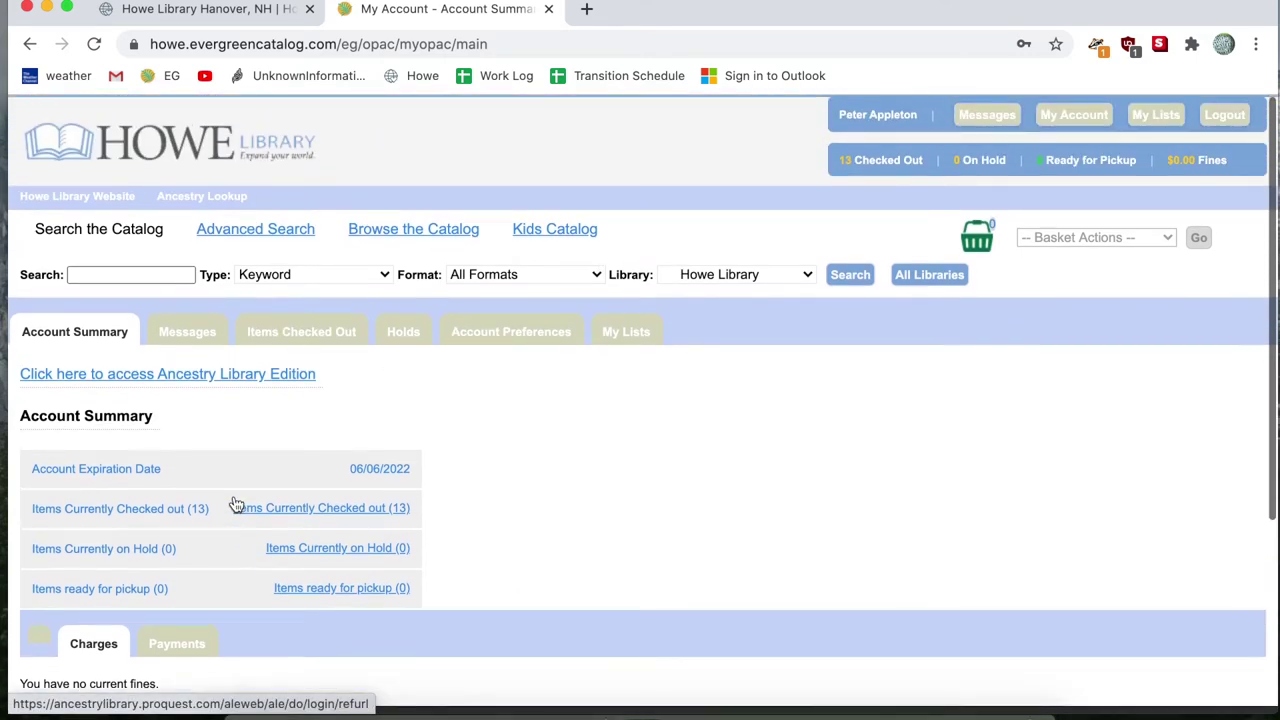
pyautogui.click(168, 268)
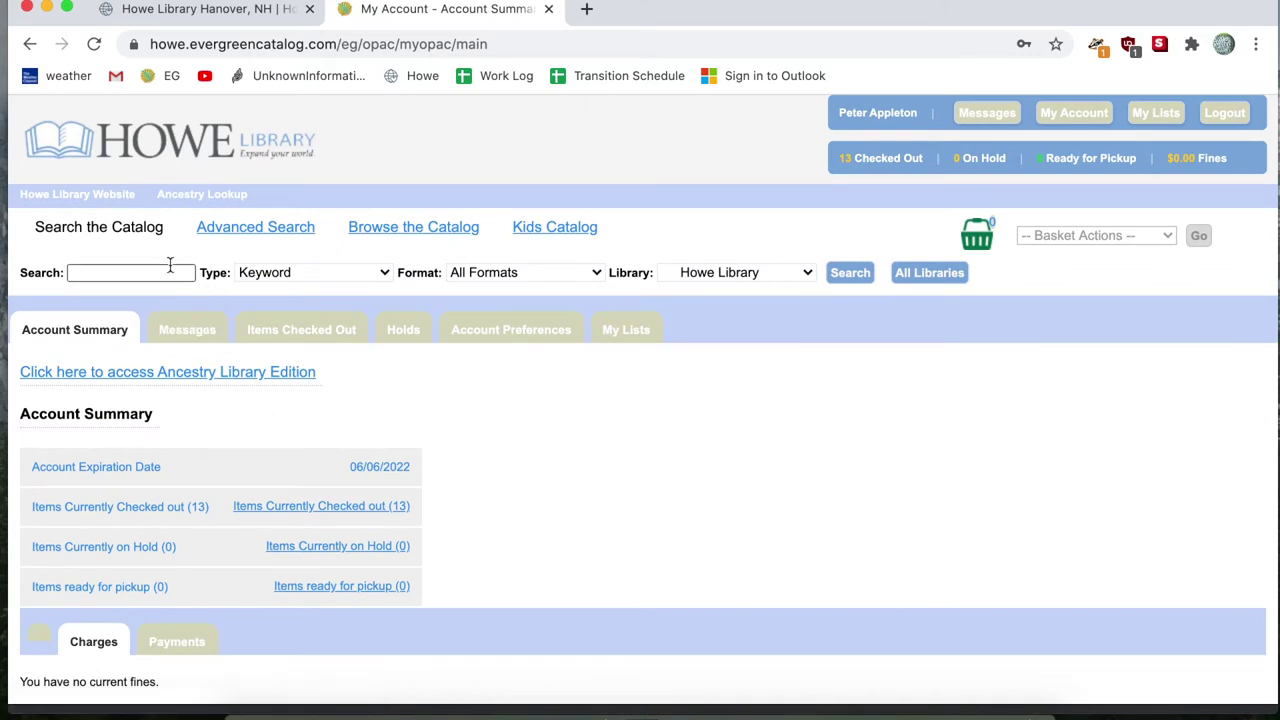
pyautogui.click(137, 276)
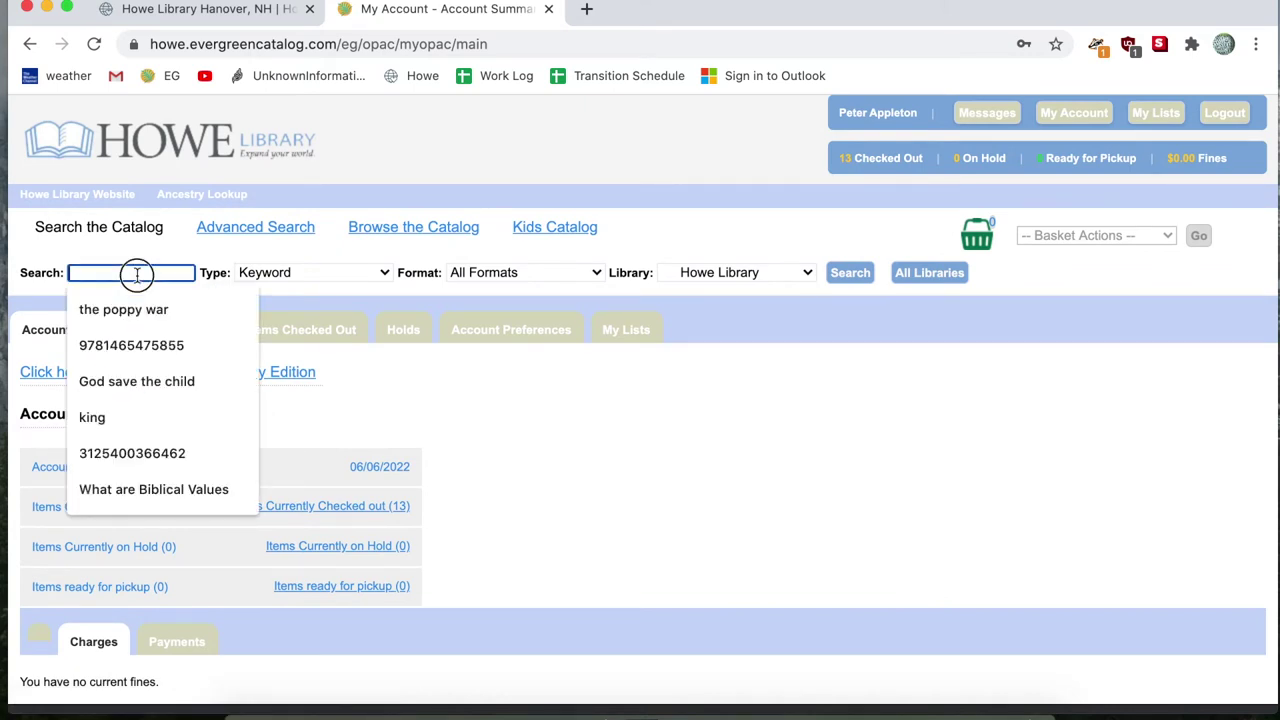
pyautogui.click(129, 244)
pyautogui.click(125, 276)
pyautogui.write('king')
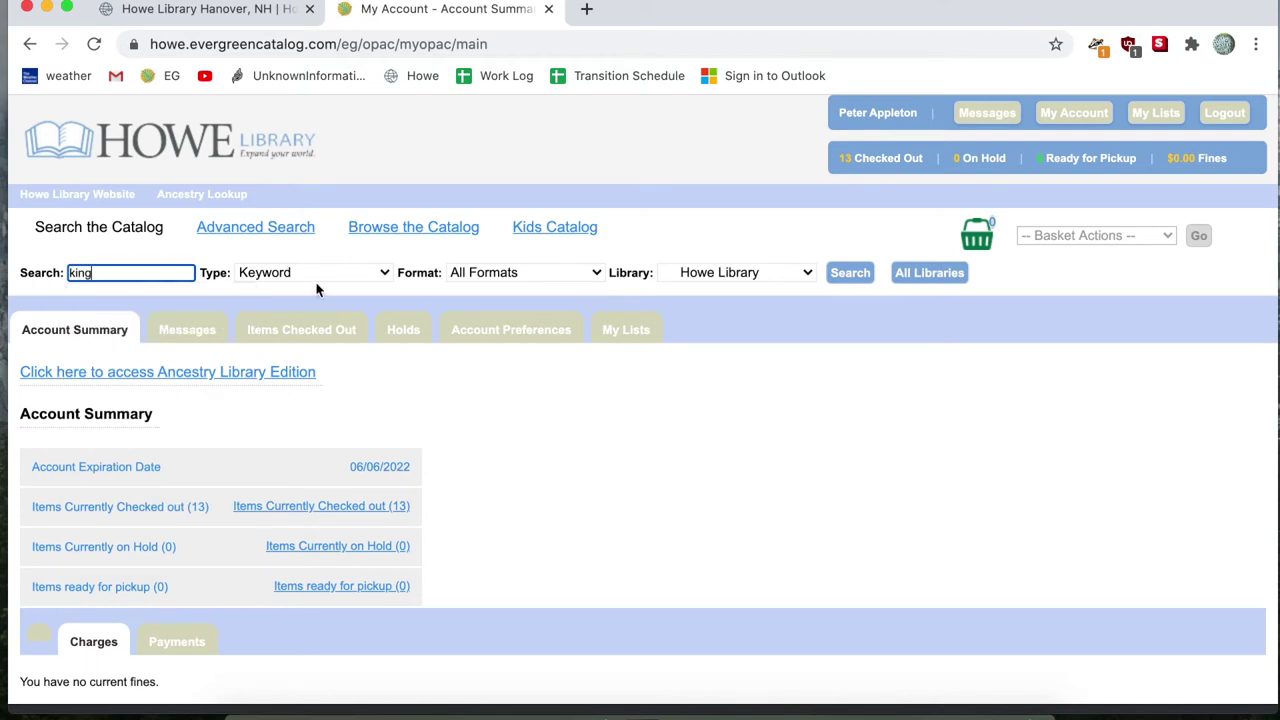
pyautogui.click(318, 278)
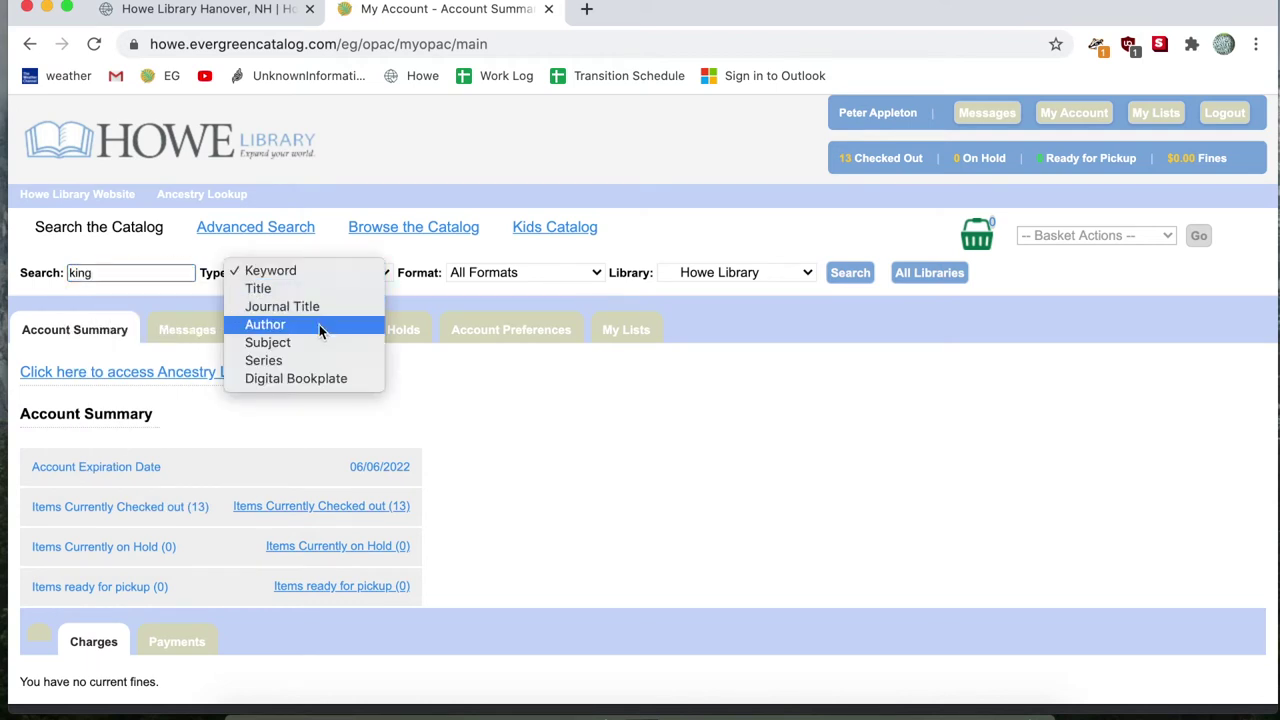
pyautogui.click(319, 324)
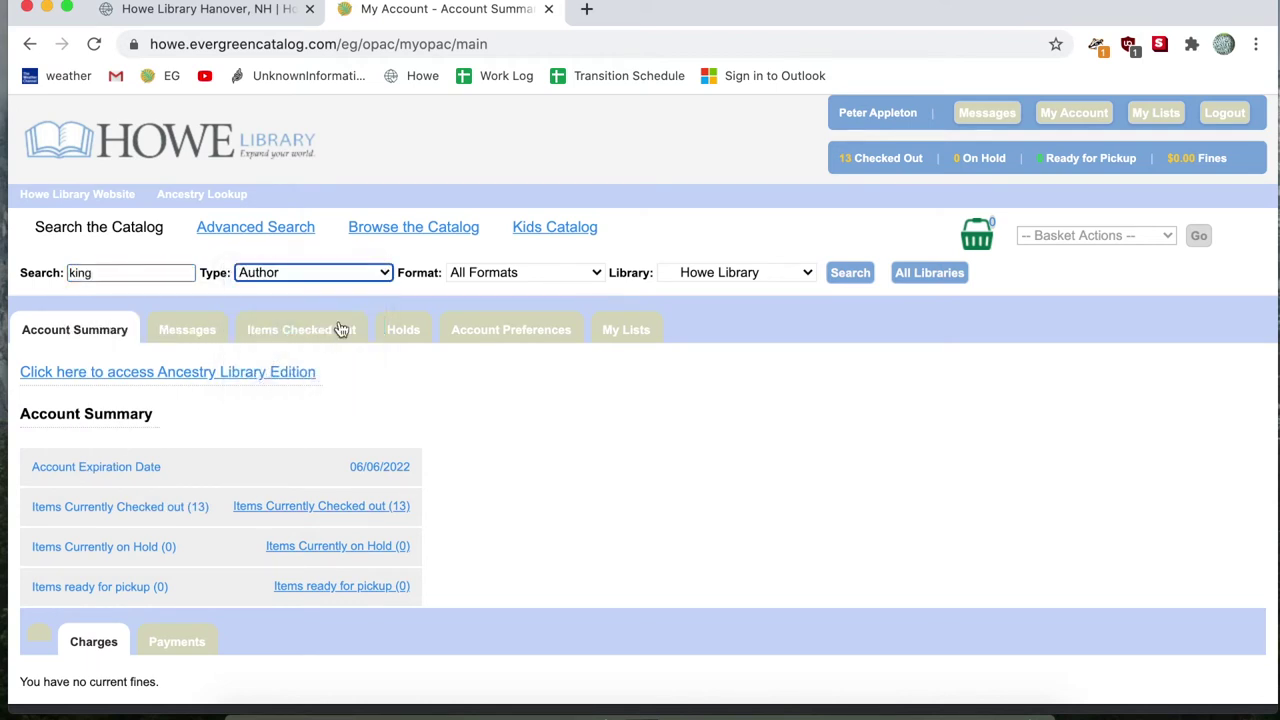
pyautogui.click(860, 277)
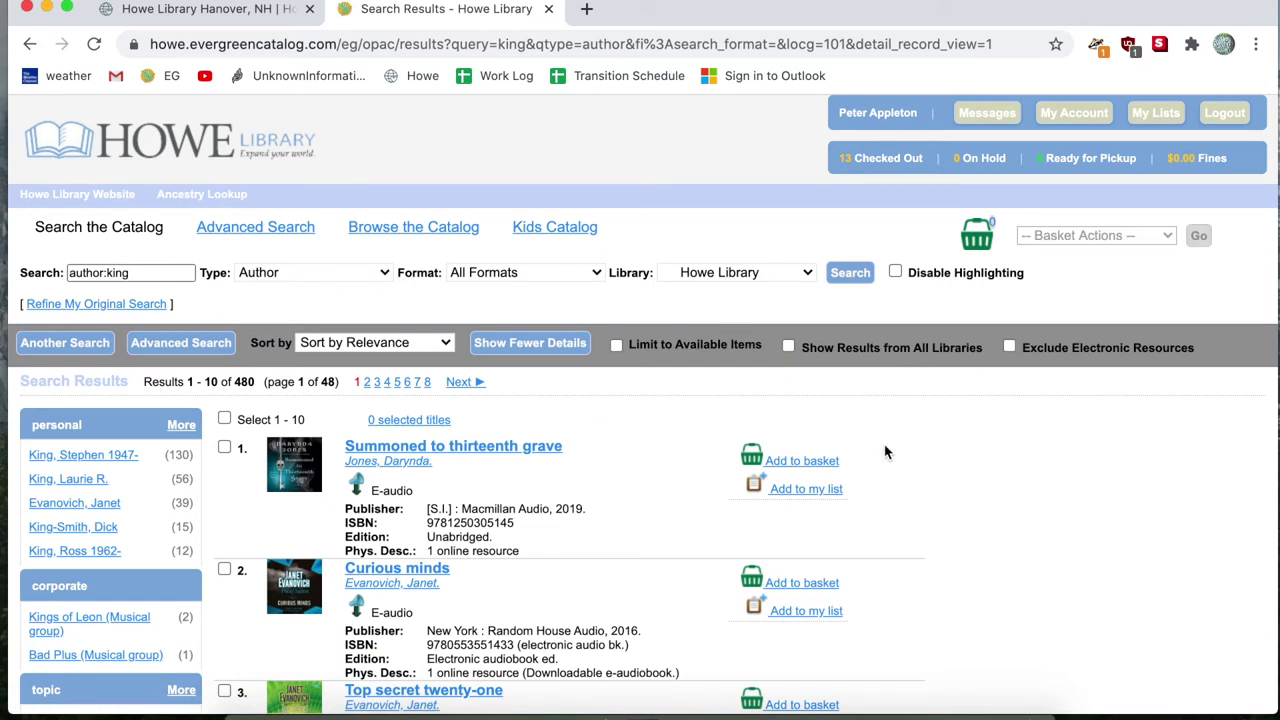
# Limit the author search results to the All Books format.
pyautogui.click(523, 272)
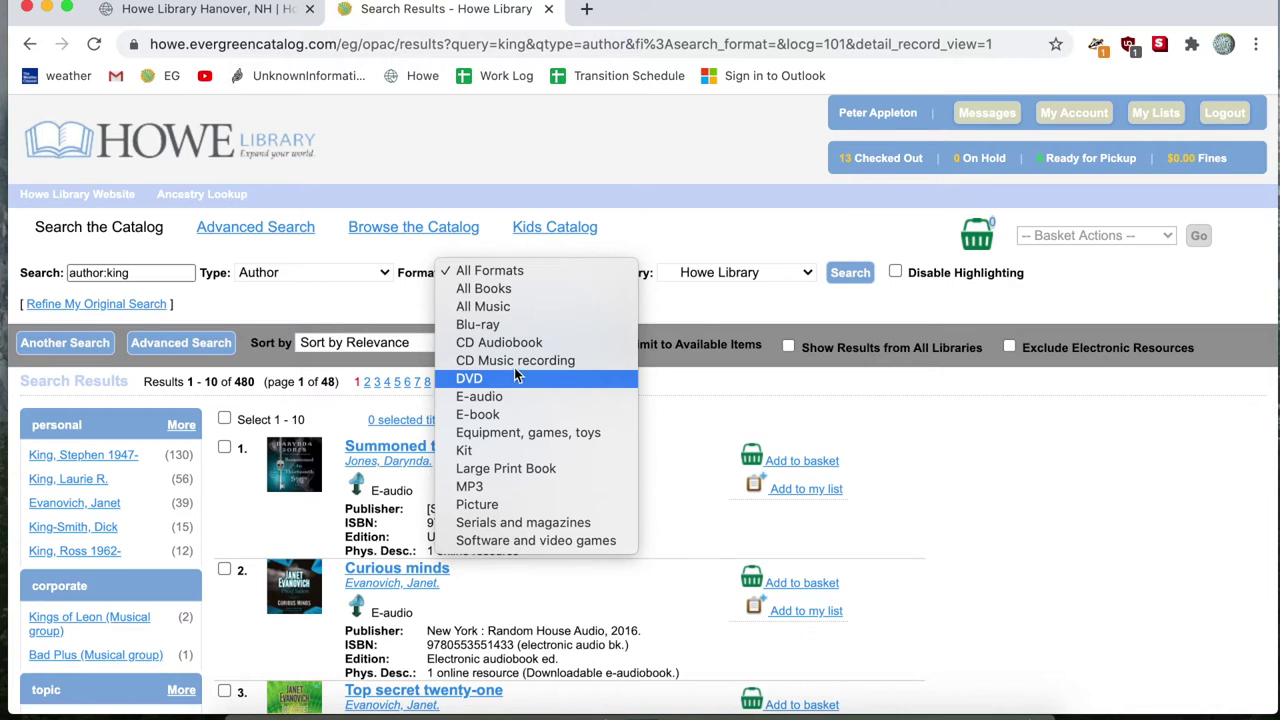
pyautogui.click(527, 292)
pyautogui.click(851, 276)
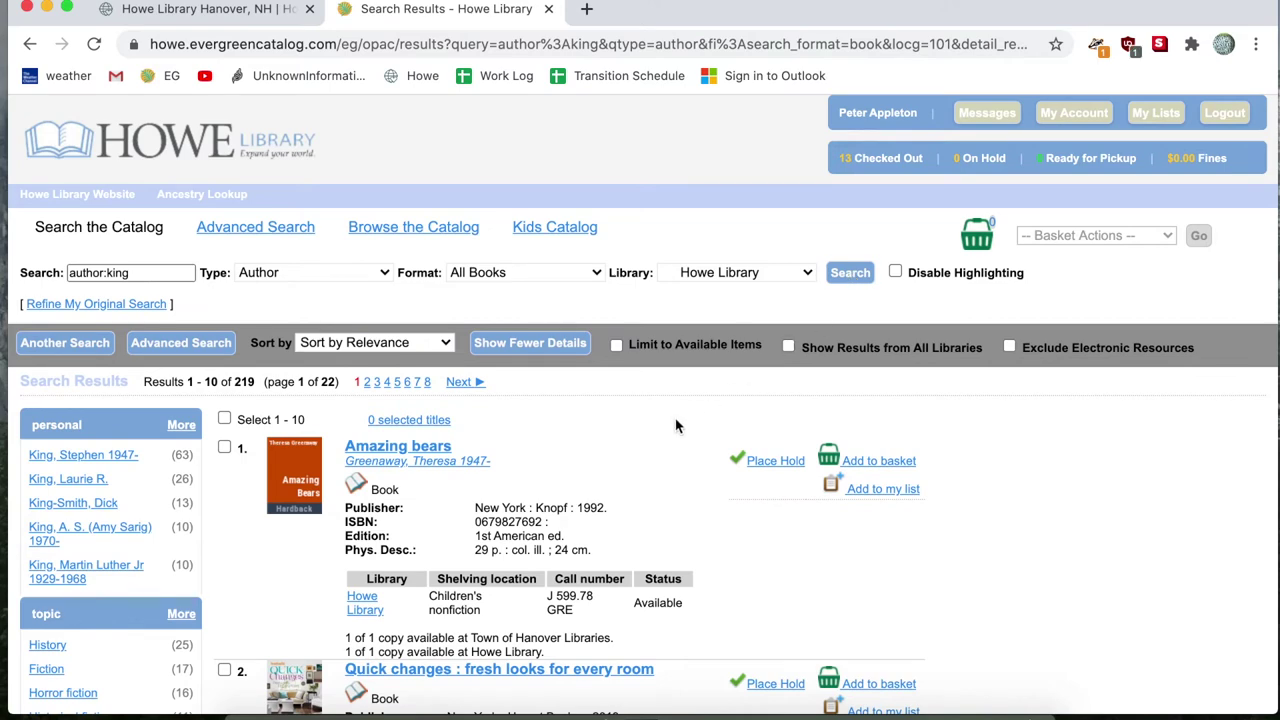
# Add result 4, 'Stephen King's N', to the basket.
pyautogui.scroll(-3, 675, 426)
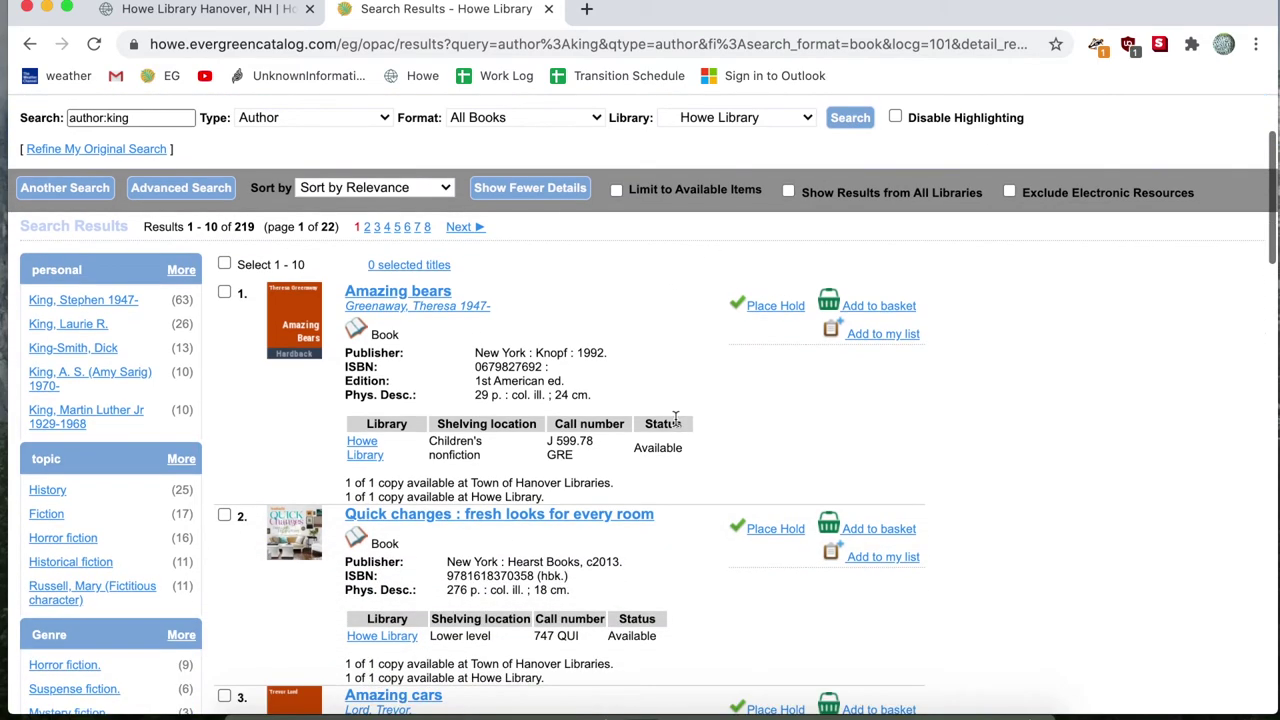
pyautogui.scroll(-7, 675, 420)
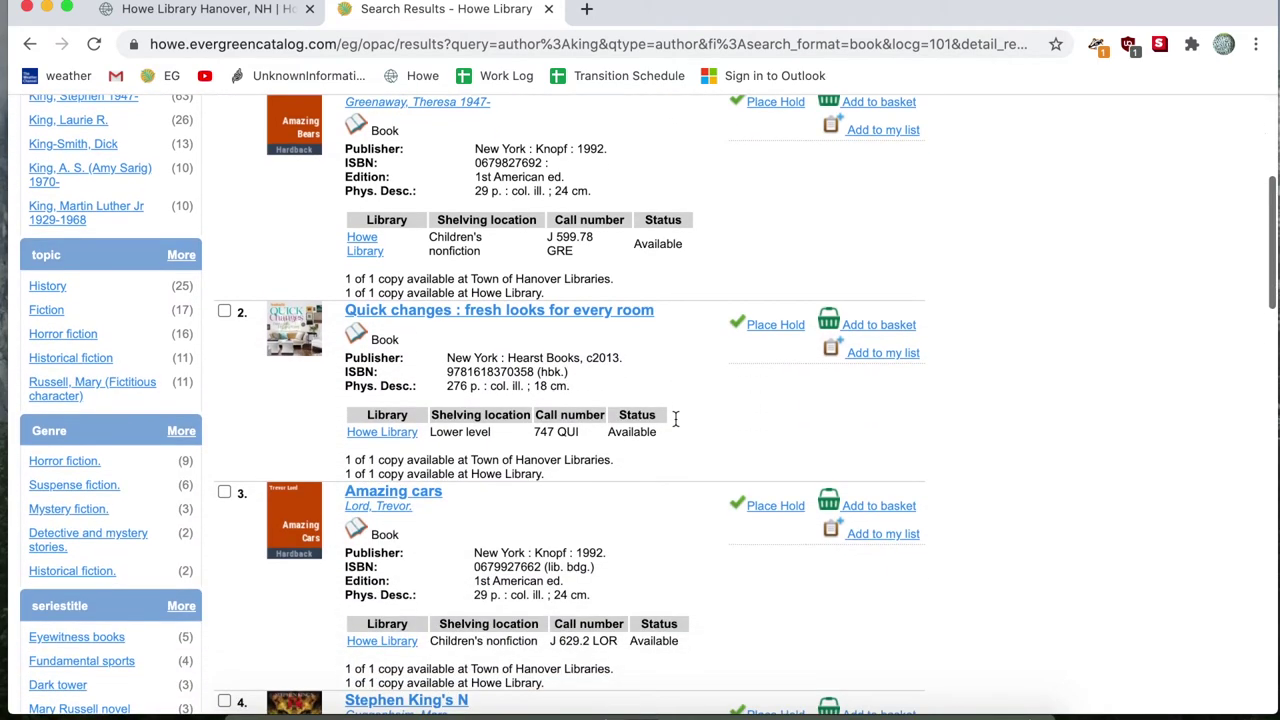
pyautogui.scroll(-3, 675, 422)
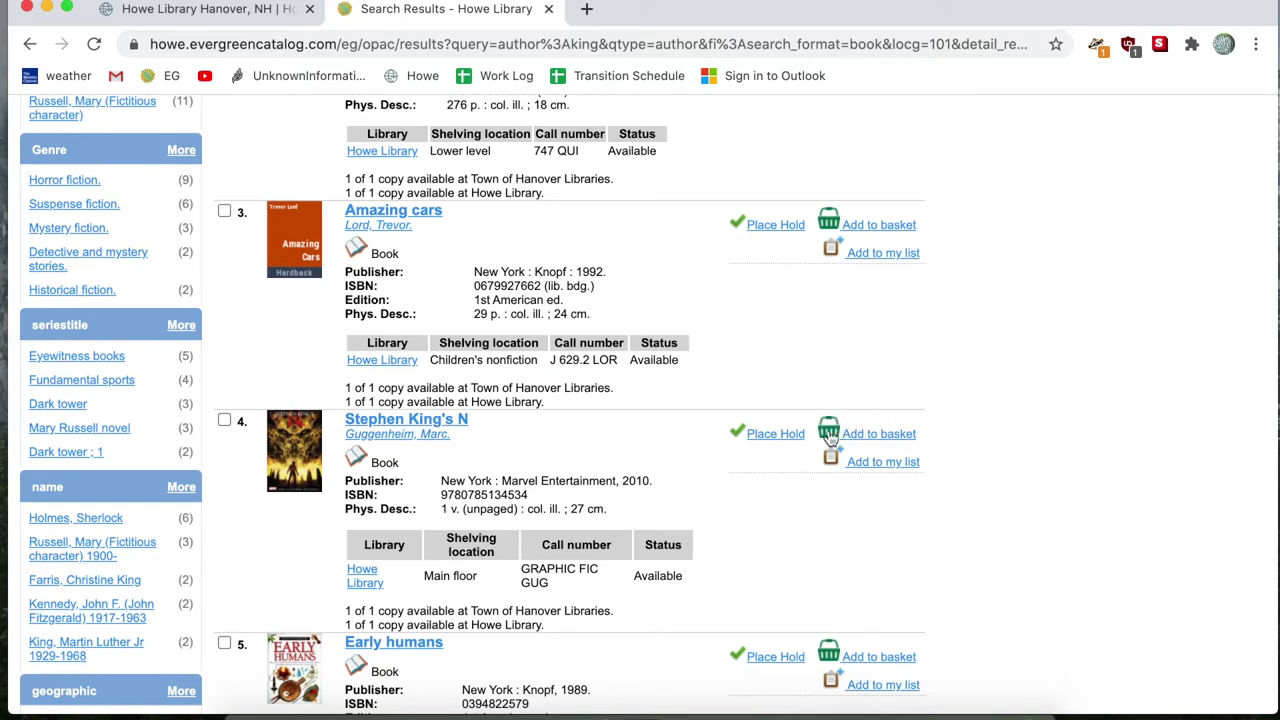
pyautogui.scroll(3, 846, 410)
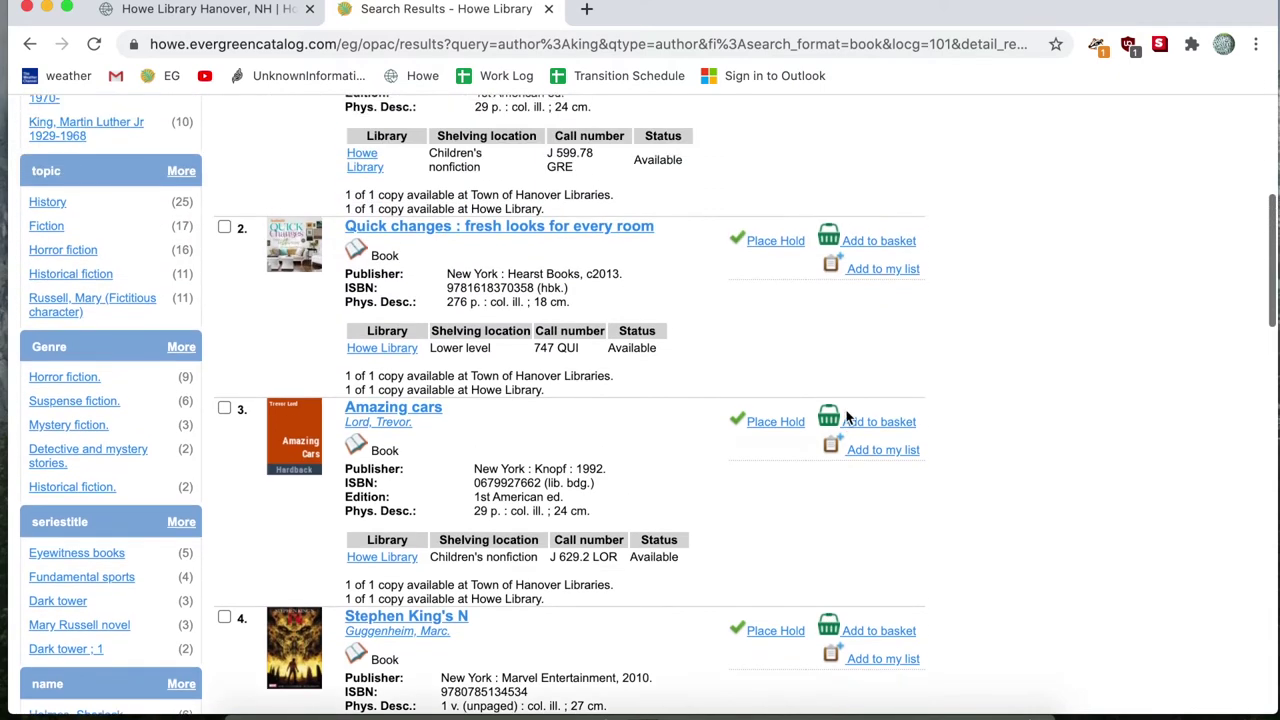
pyautogui.scroll(-3, 846, 410)
pyautogui.moveTo(856, 449)
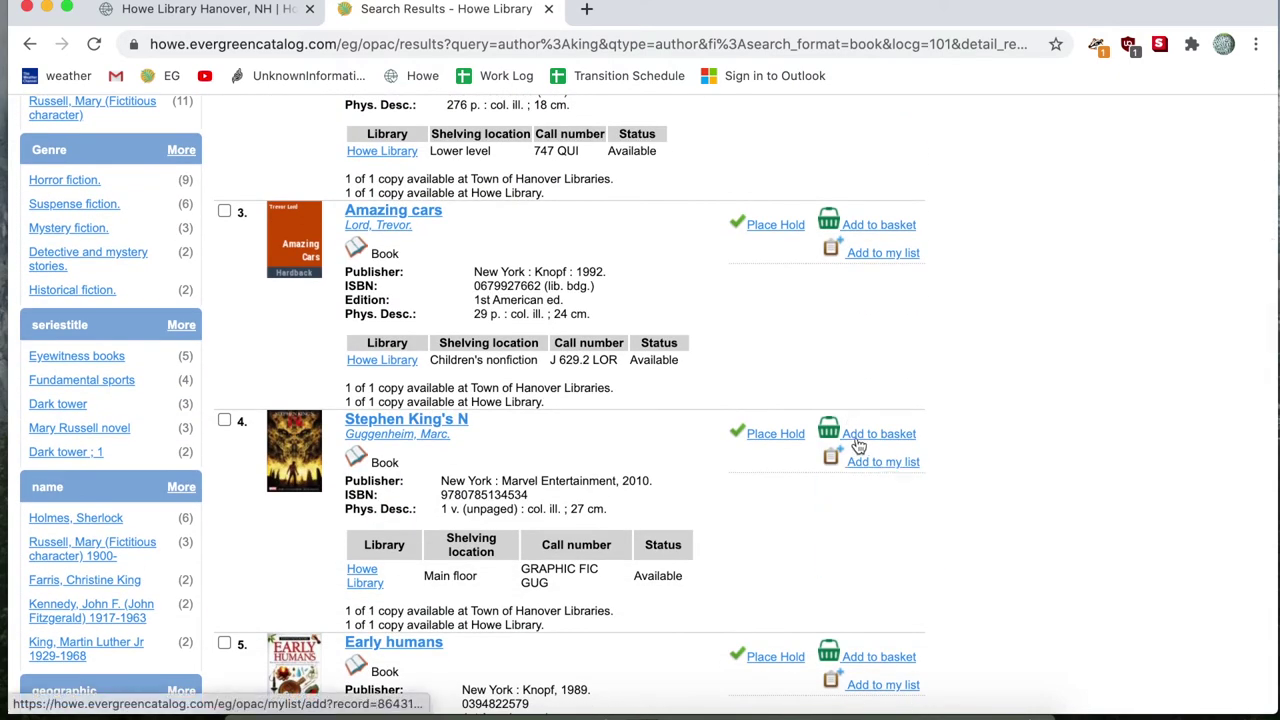
pyautogui.click(858, 443)
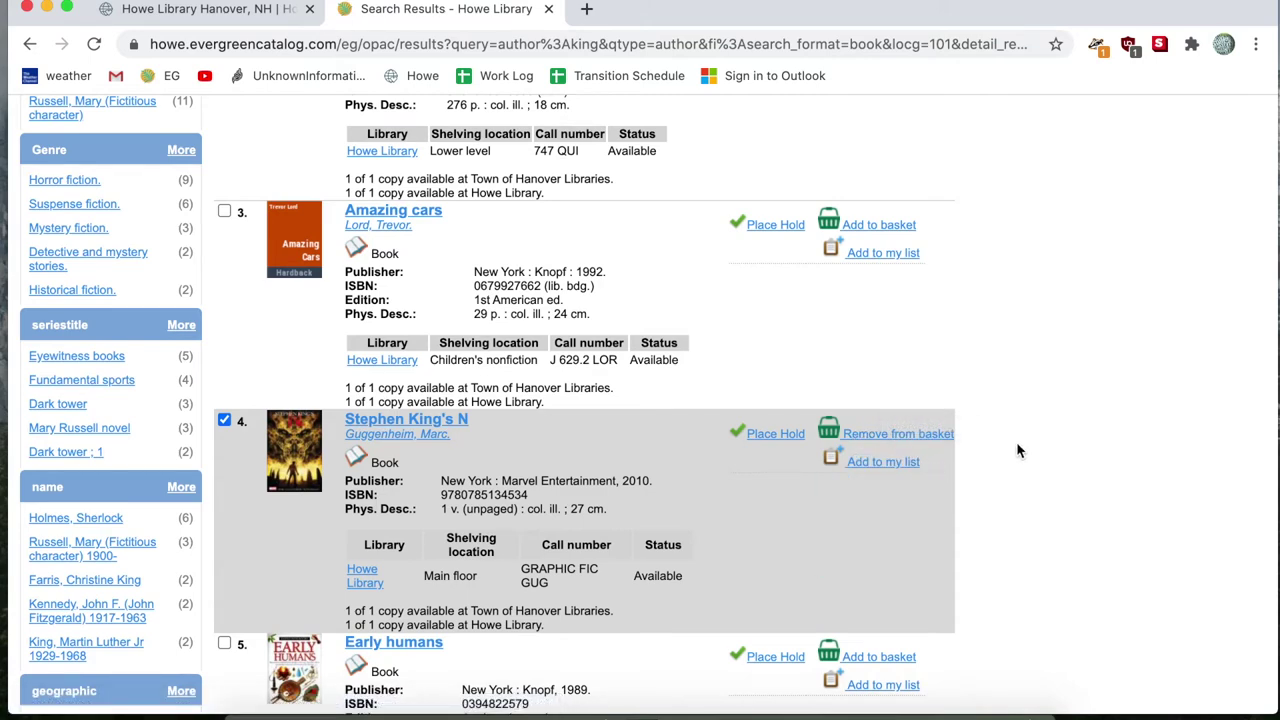
pyautogui.scroll(-10, 1018, 451)
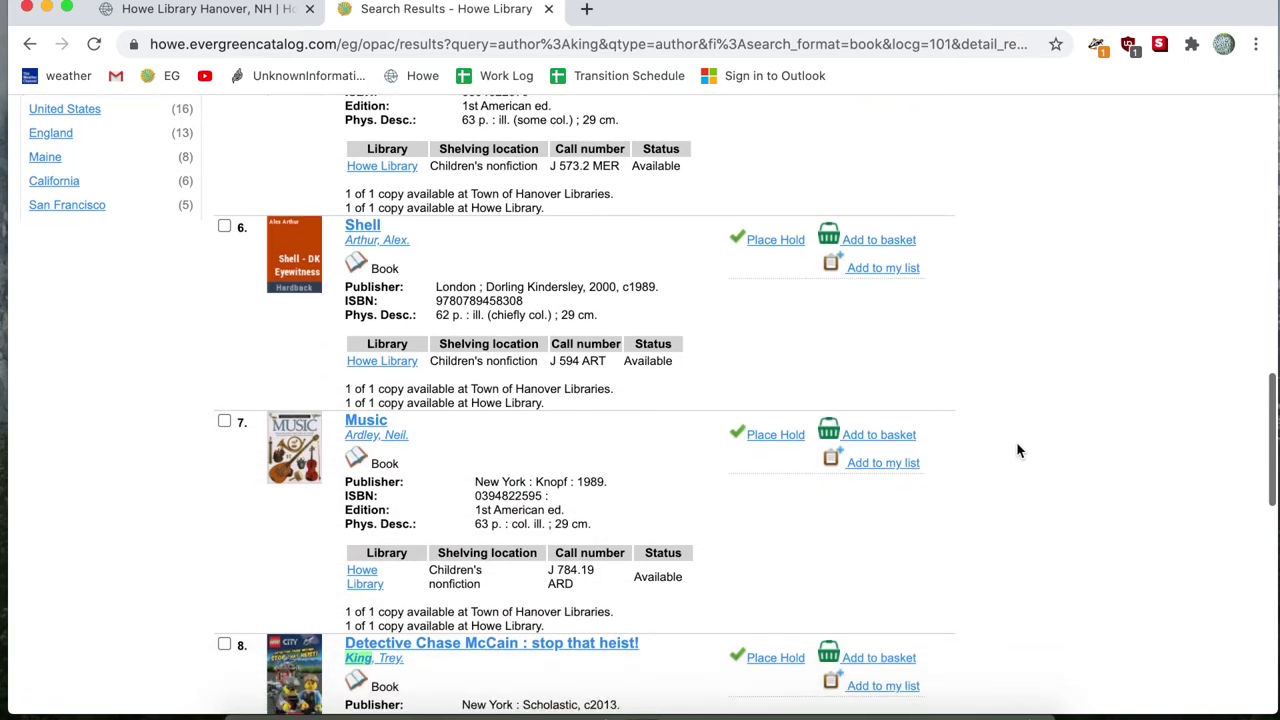
pyautogui.scroll(8, 1018, 451)
pyautogui.scroll(5, 1018, 451)
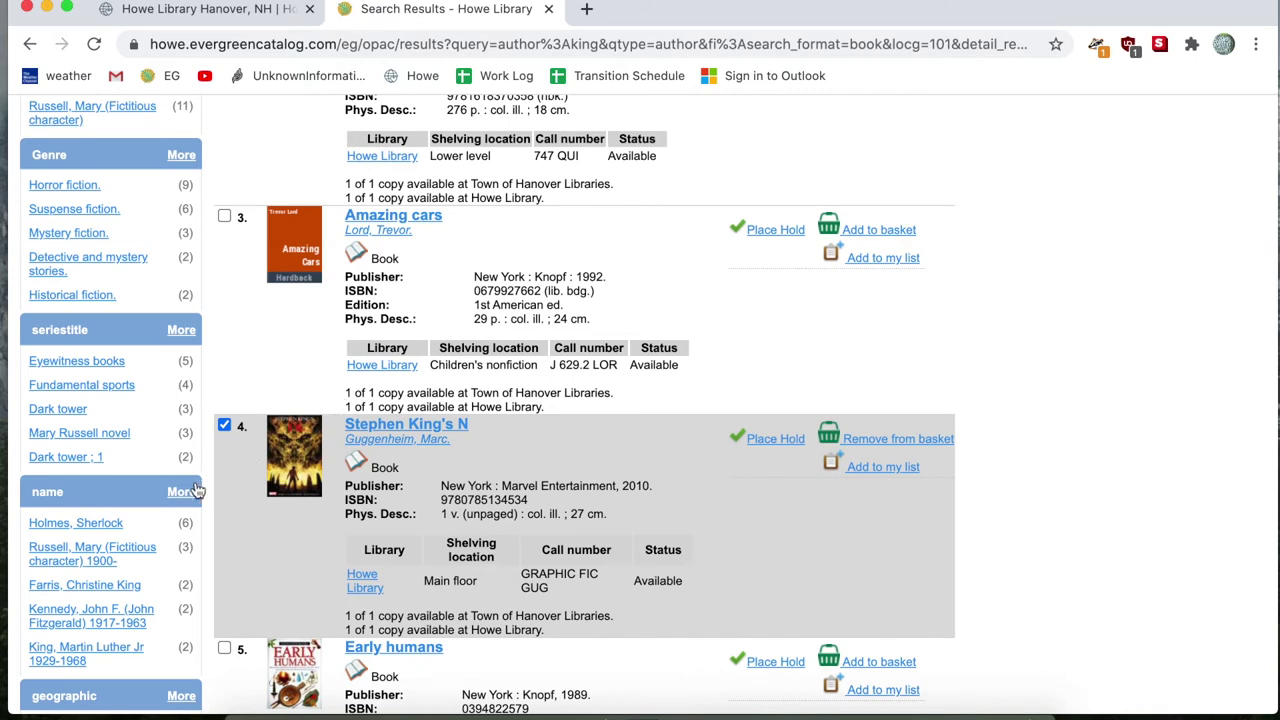
# Filter by the 'Russell, Mary (Fictitious character)' facet and add 'The murder of Mary Russell' to the basket.
pyautogui.click(105, 563)
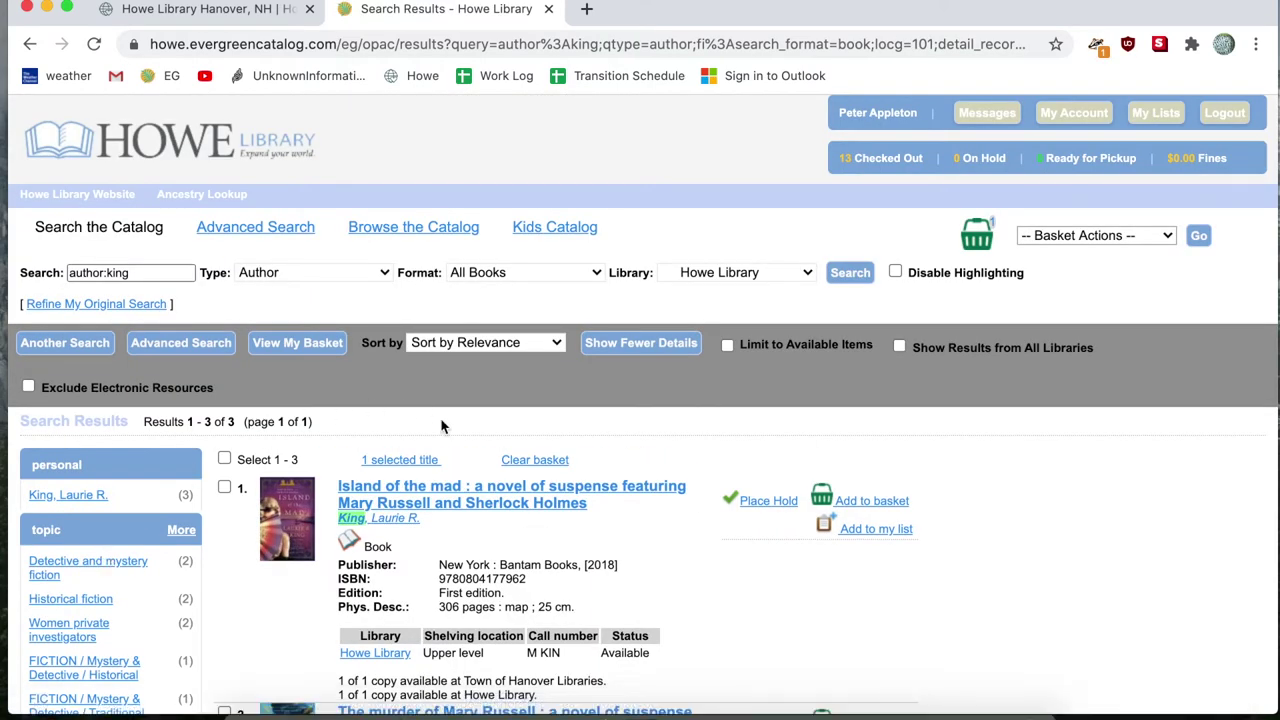
pyautogui.scroll(-3, 443, 425)
pyautogui.scroll(-3, 443, 425)
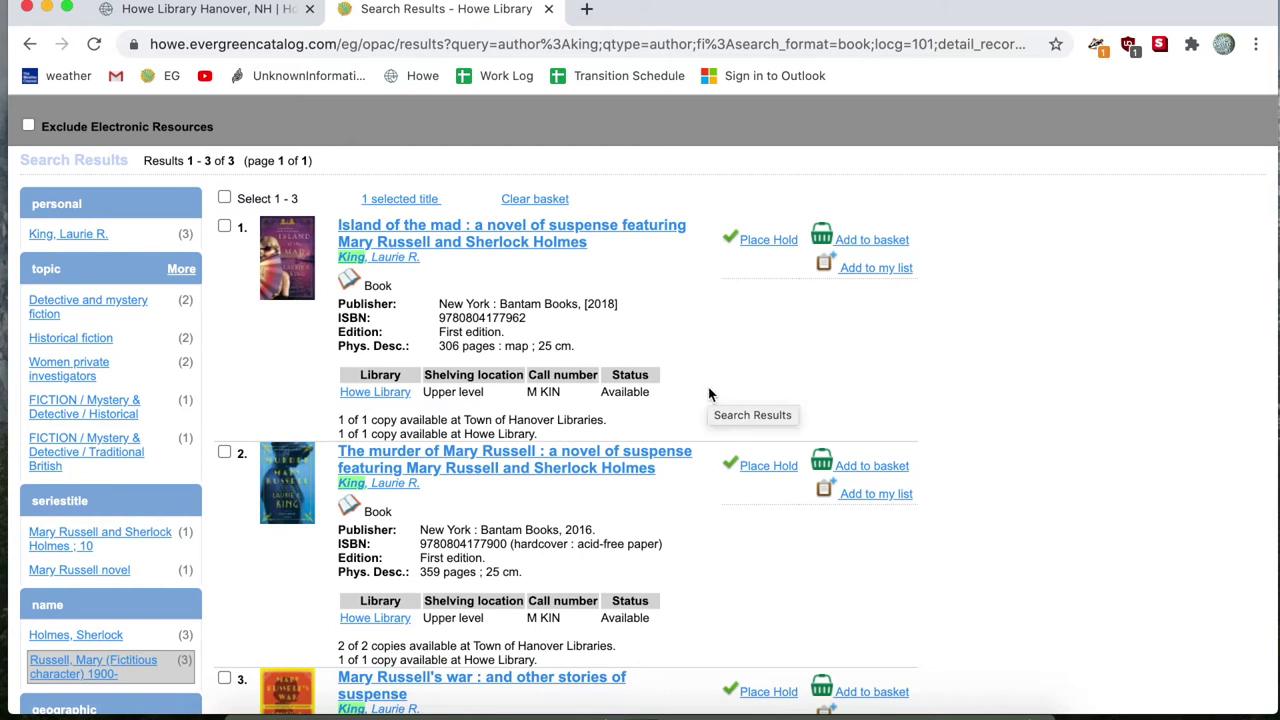
pyautogui.scroll(-2, 709, 394)
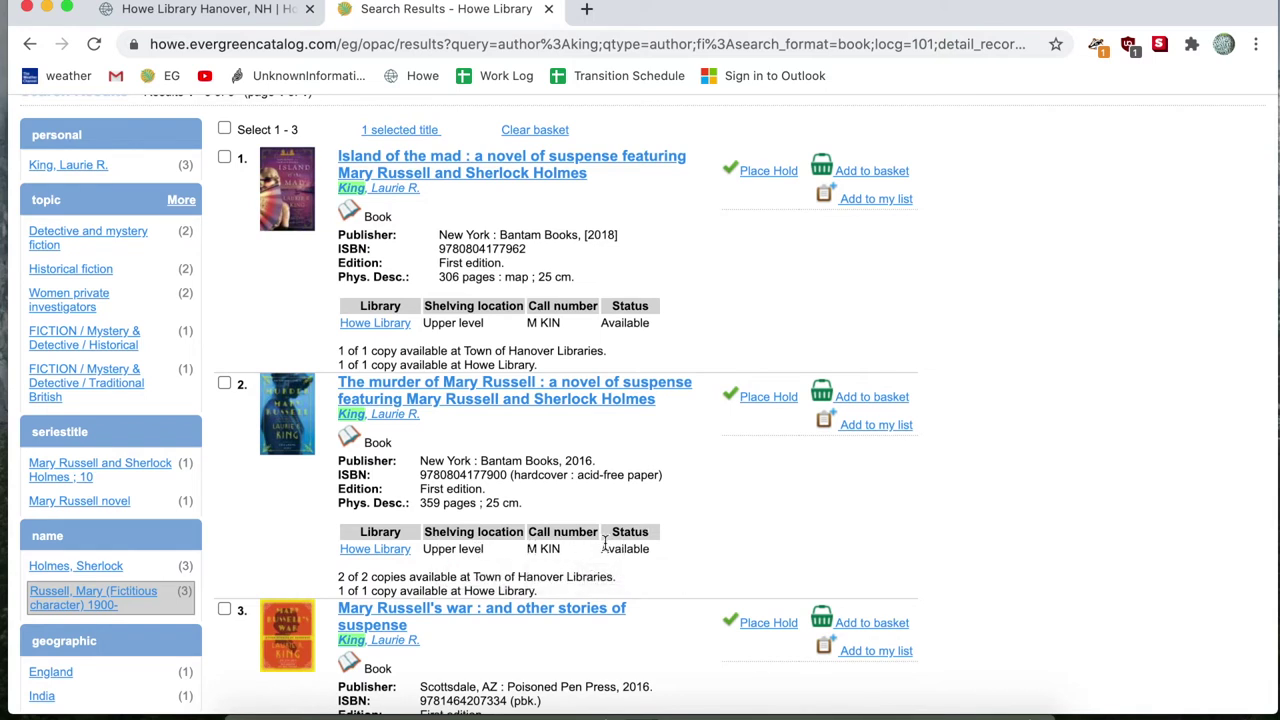
pyautogui.click(862, 400)
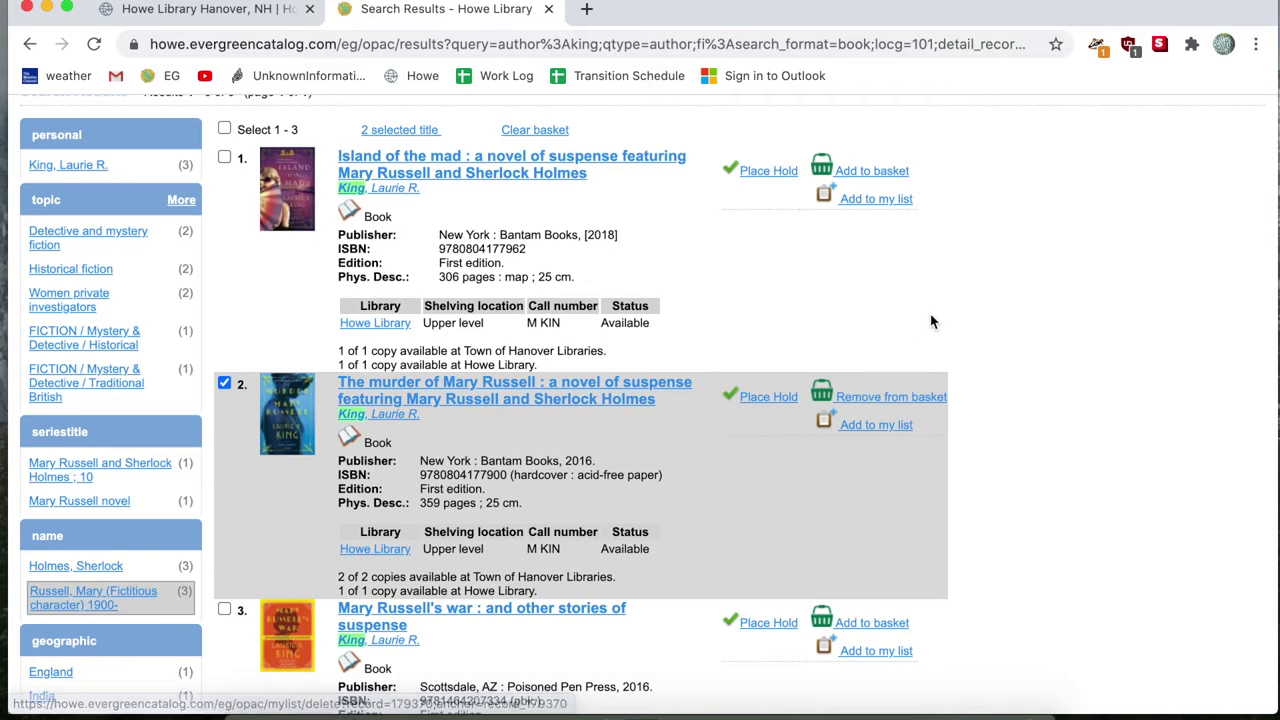
pyautogui.scroll(5, 930, 321)
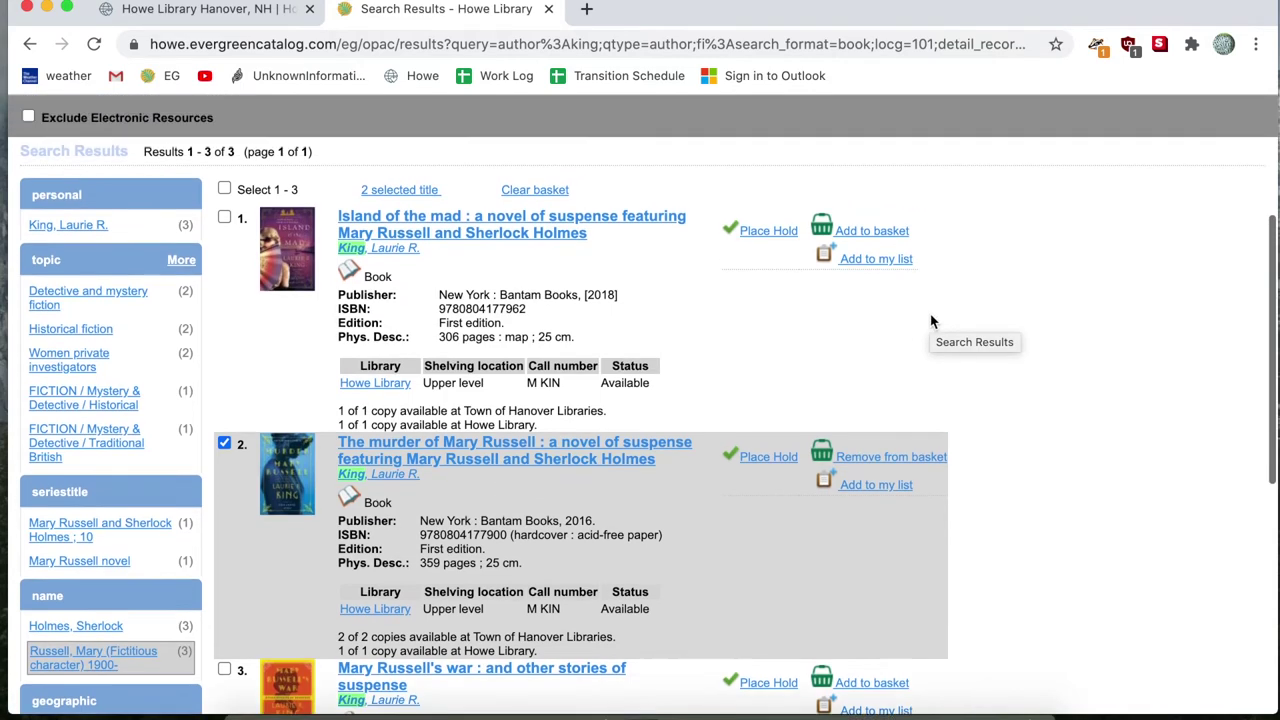
pyautogui.scroll(2, 930, 321)
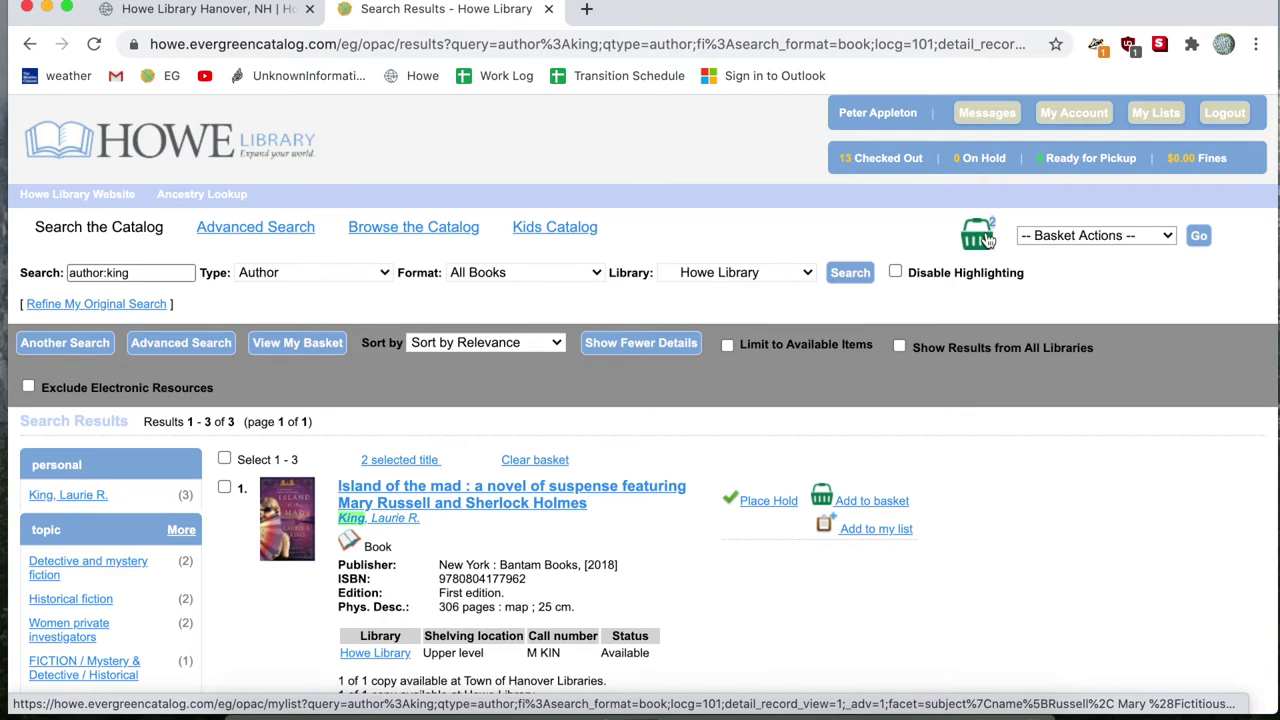
# View the basket page listing both books.
pyautogui.click(1054, 238)
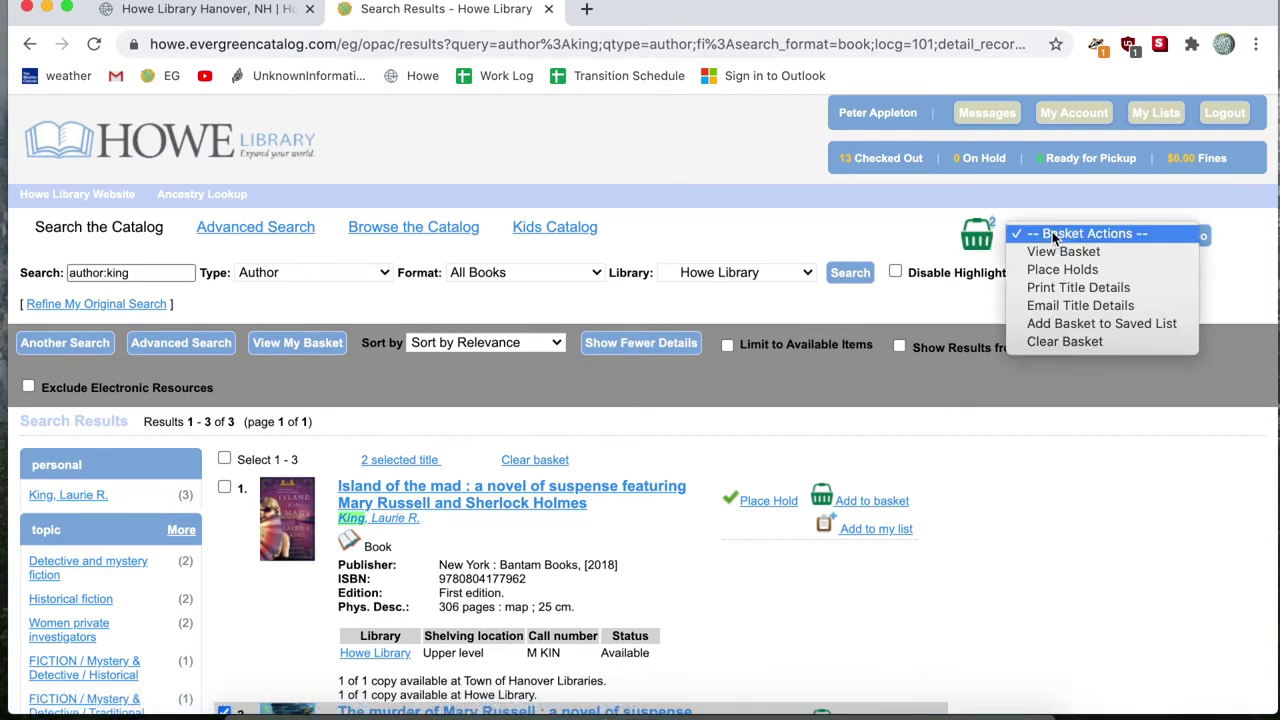
pyautogui.click(1016, 231)
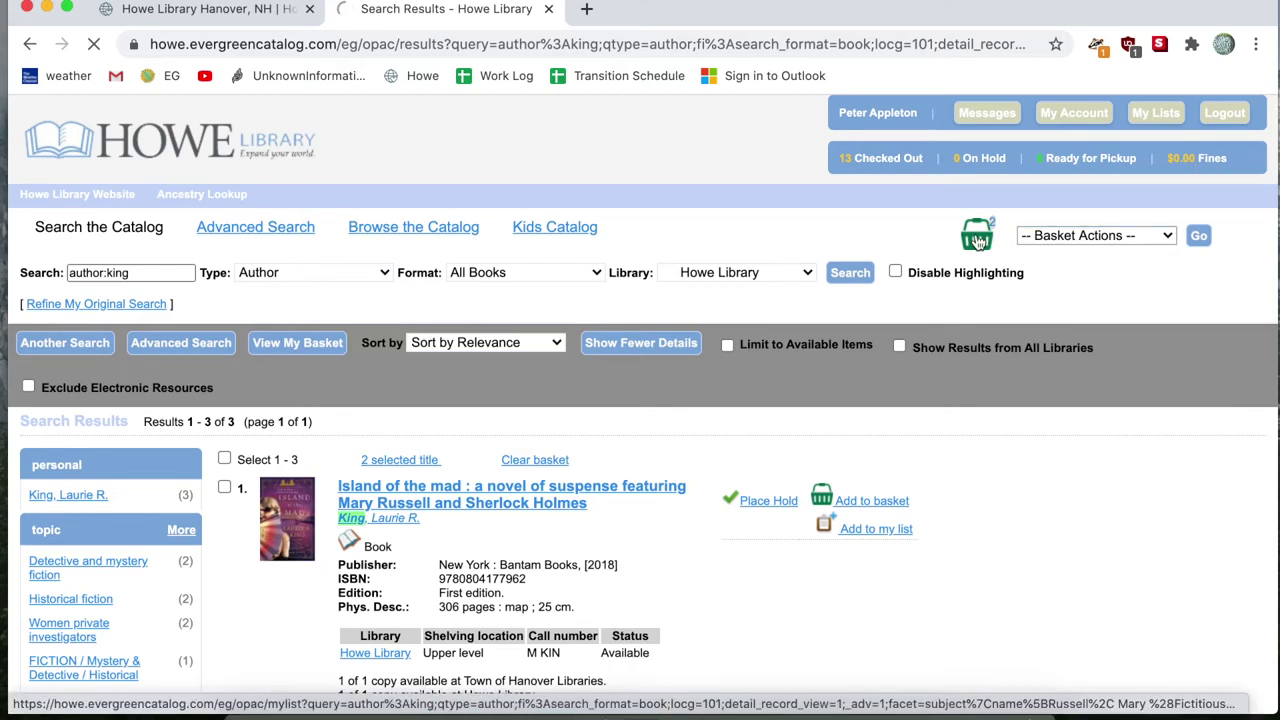
pyautogui.click(978, 238)
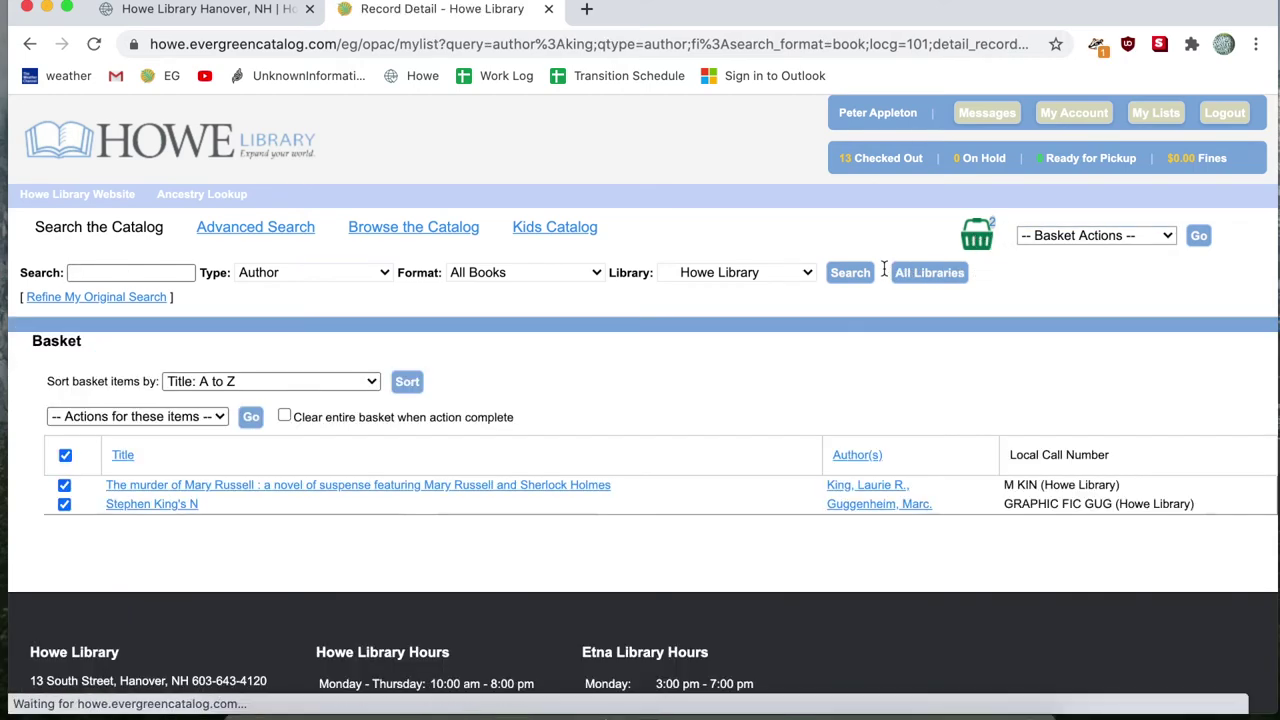
pyautogui.scroll(-1, 884, 268)
pyautogui.scroll(1, 884, 268)
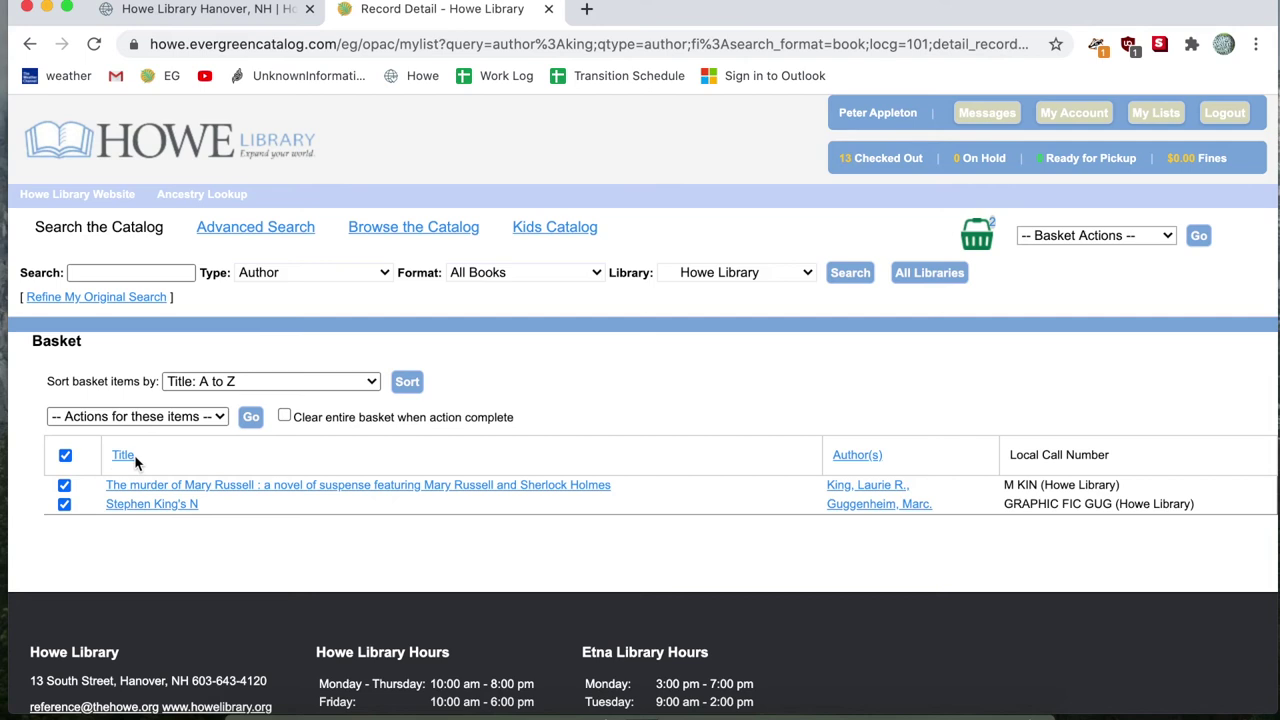
# Apply the Place hold action to both basket items.
pyautogui.click(215, 418)
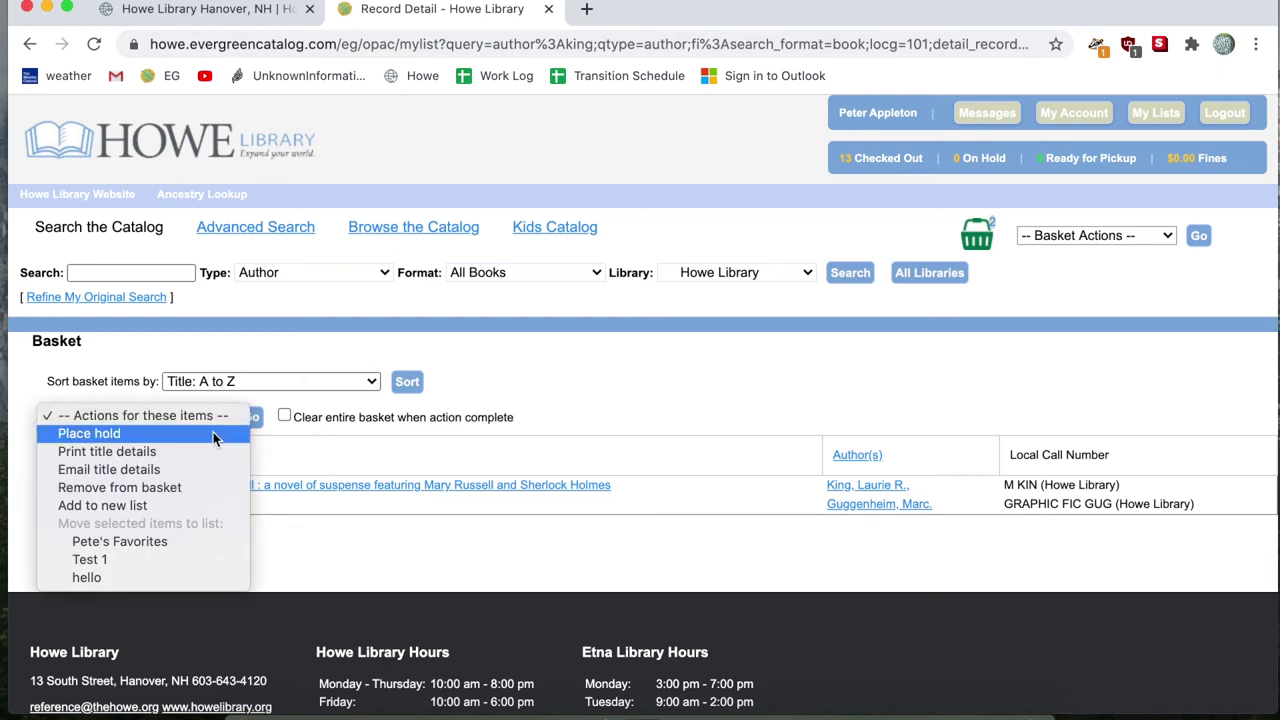
pyautogui.click(213, 435)
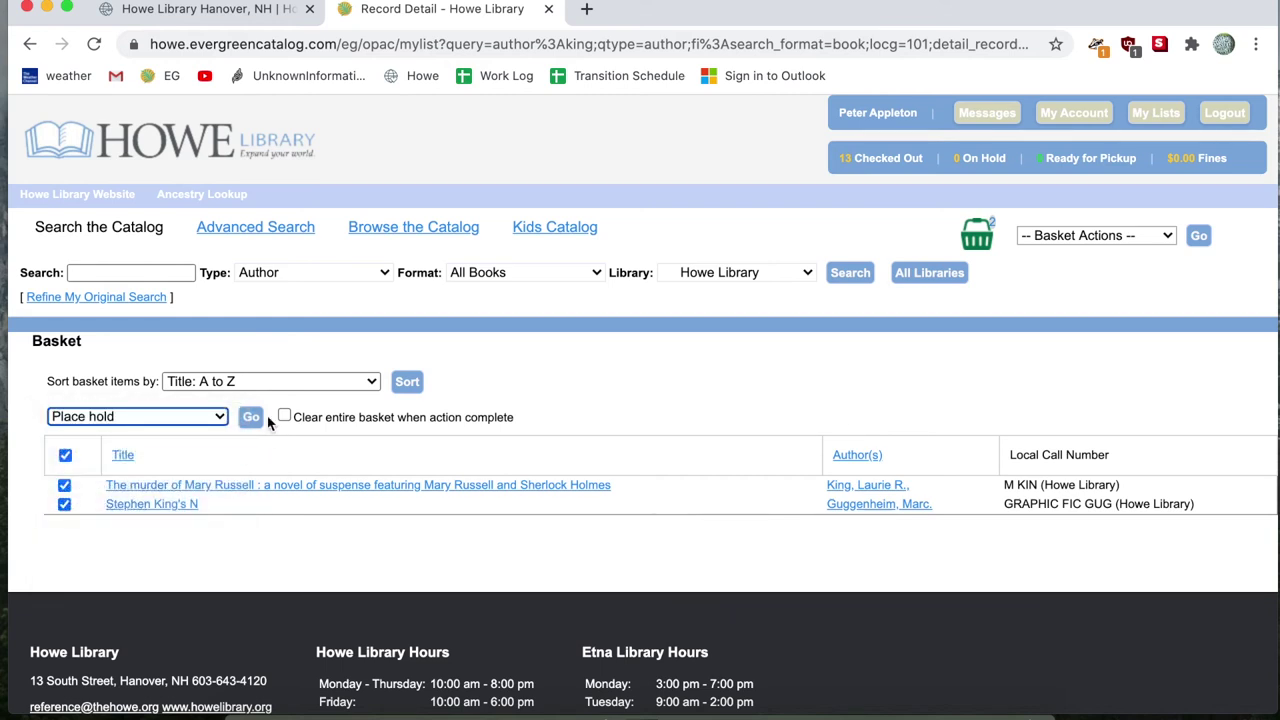
pyautogui.click(248, 408)
pyautogui.click(252, 418)
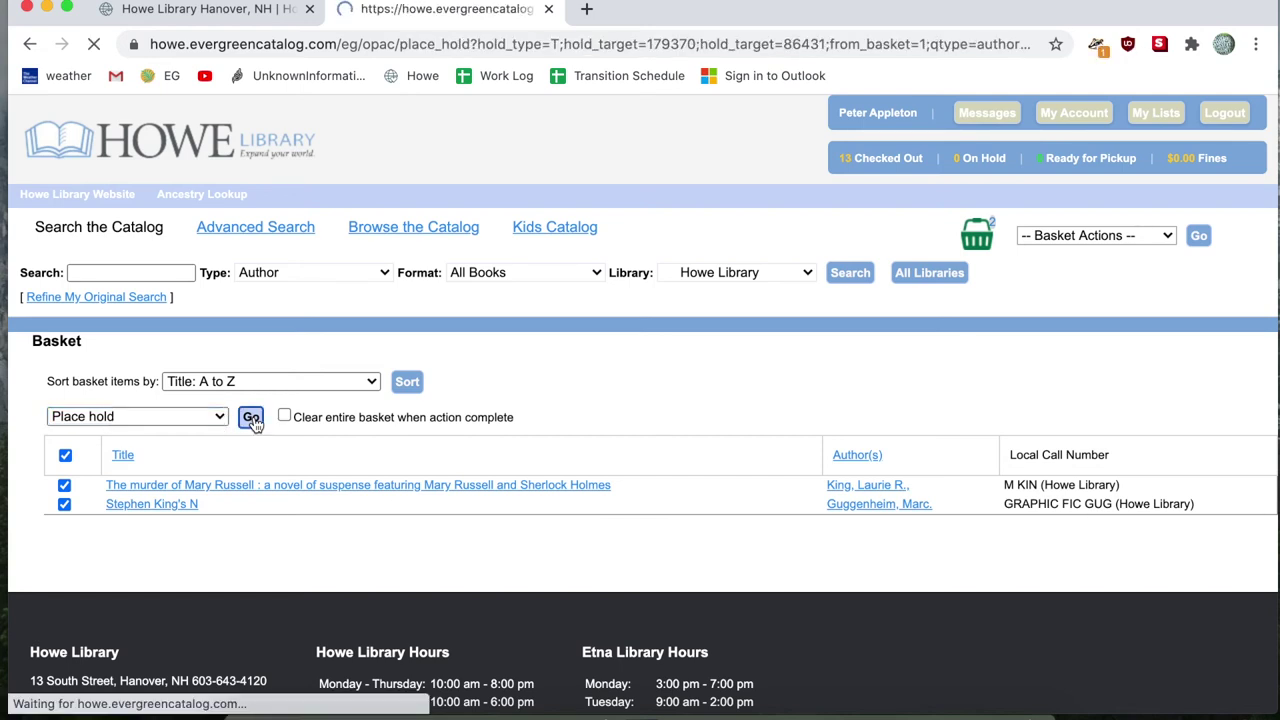
# Submit holds on both books for pickup at Howe Library with email notification.
pyautogui.scroll(-3, 256, 425)
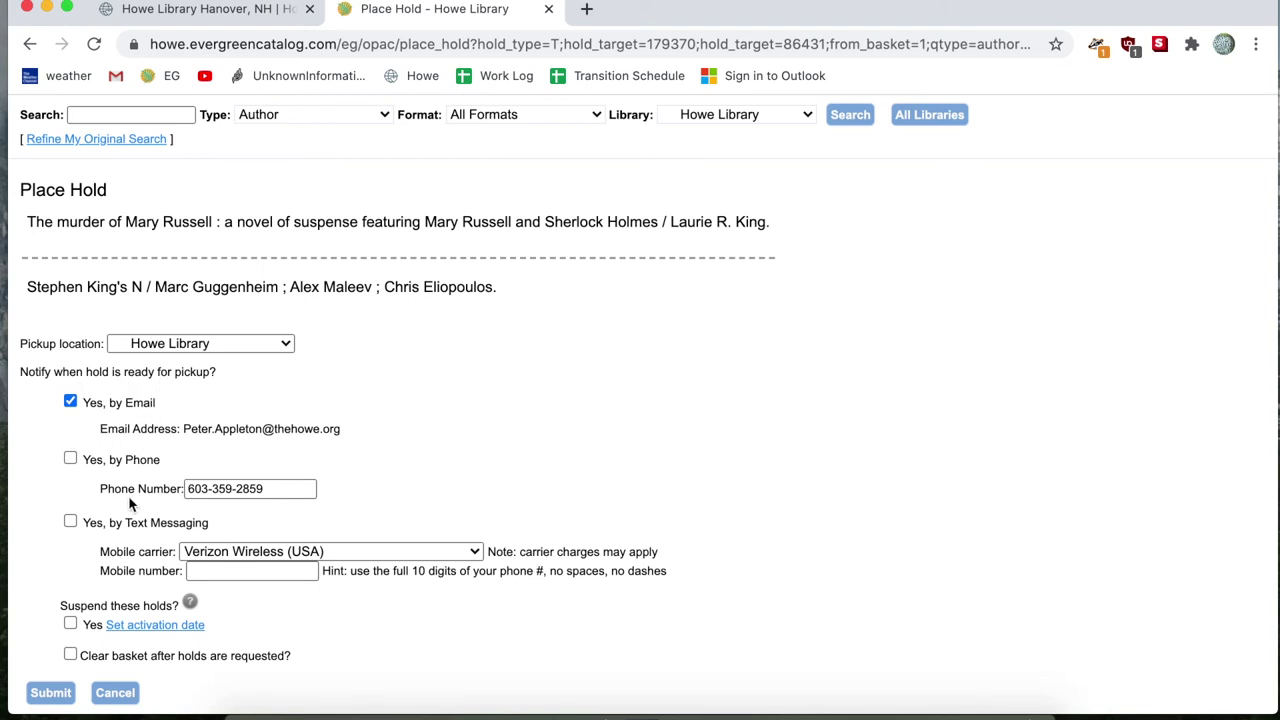
pyautogui.scroll(-1, 130, 505)
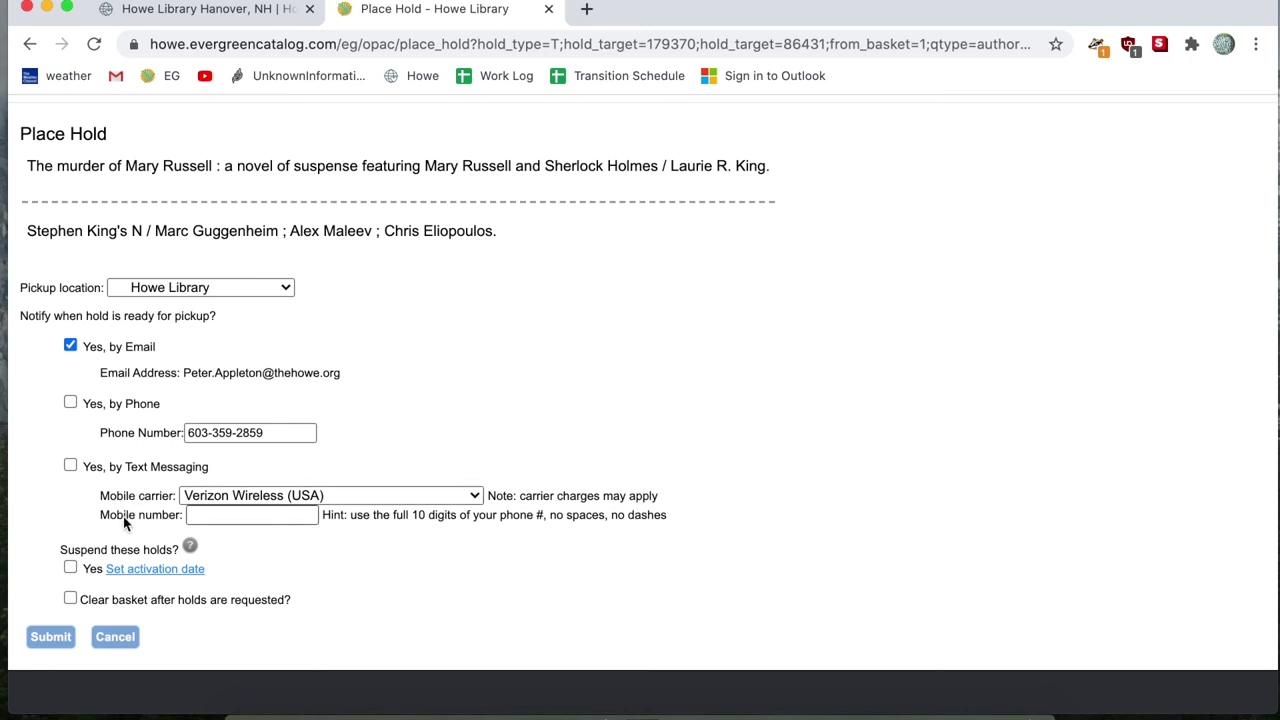
pyautogui.click(62, 639)
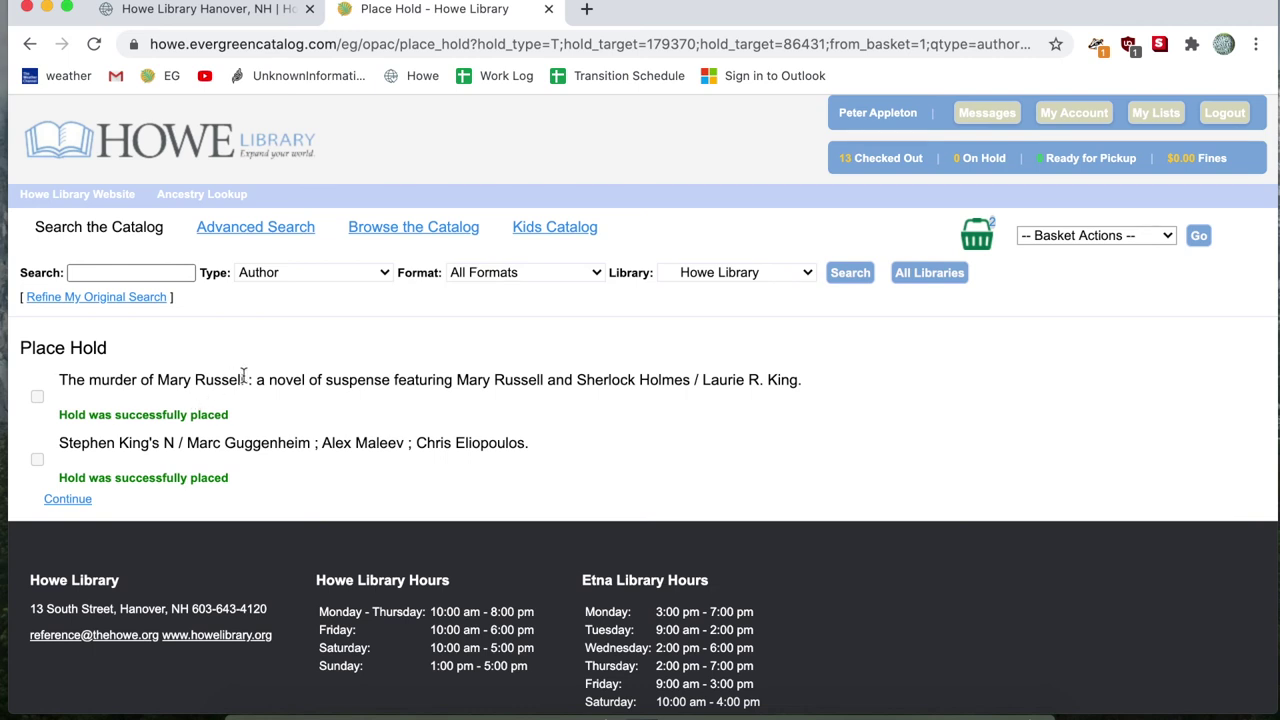
# Reload and resubmit the hold page, return to the basket, and open the 2 On Hold list.
pyautogui.click(93, 44)
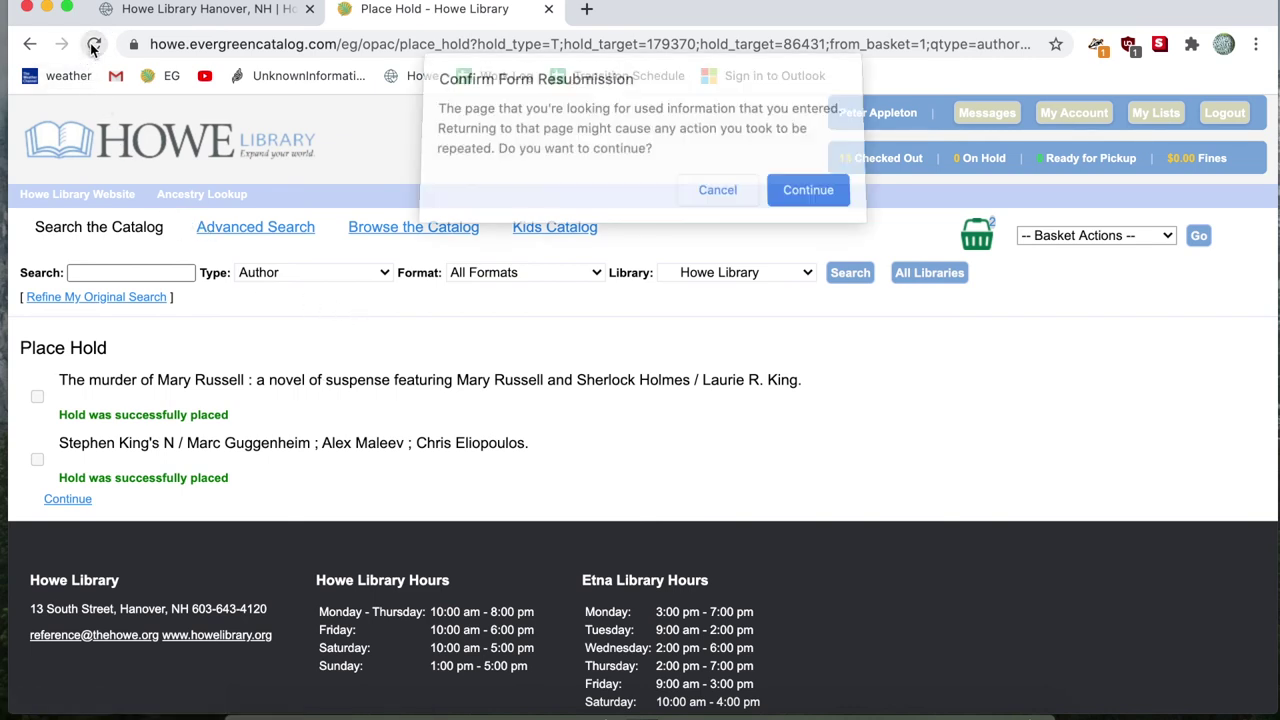
pyautogui.click(789, 199)
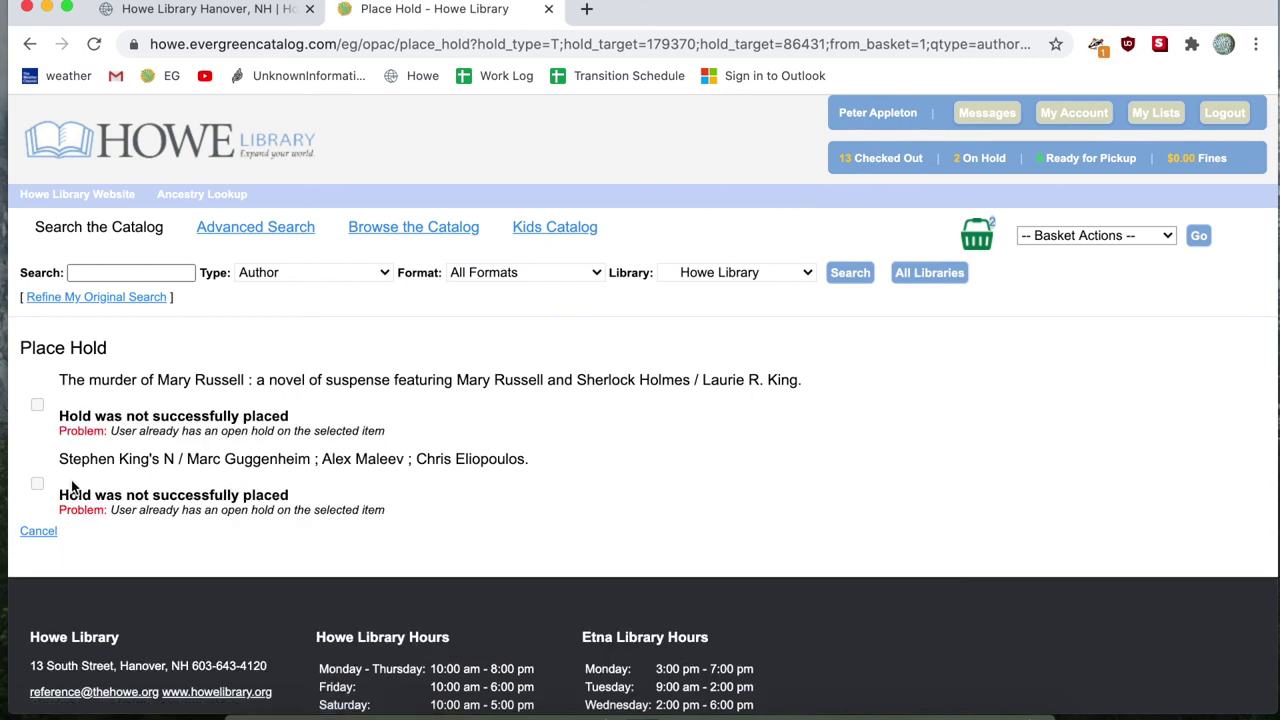
pyautogui.click(34, 534)
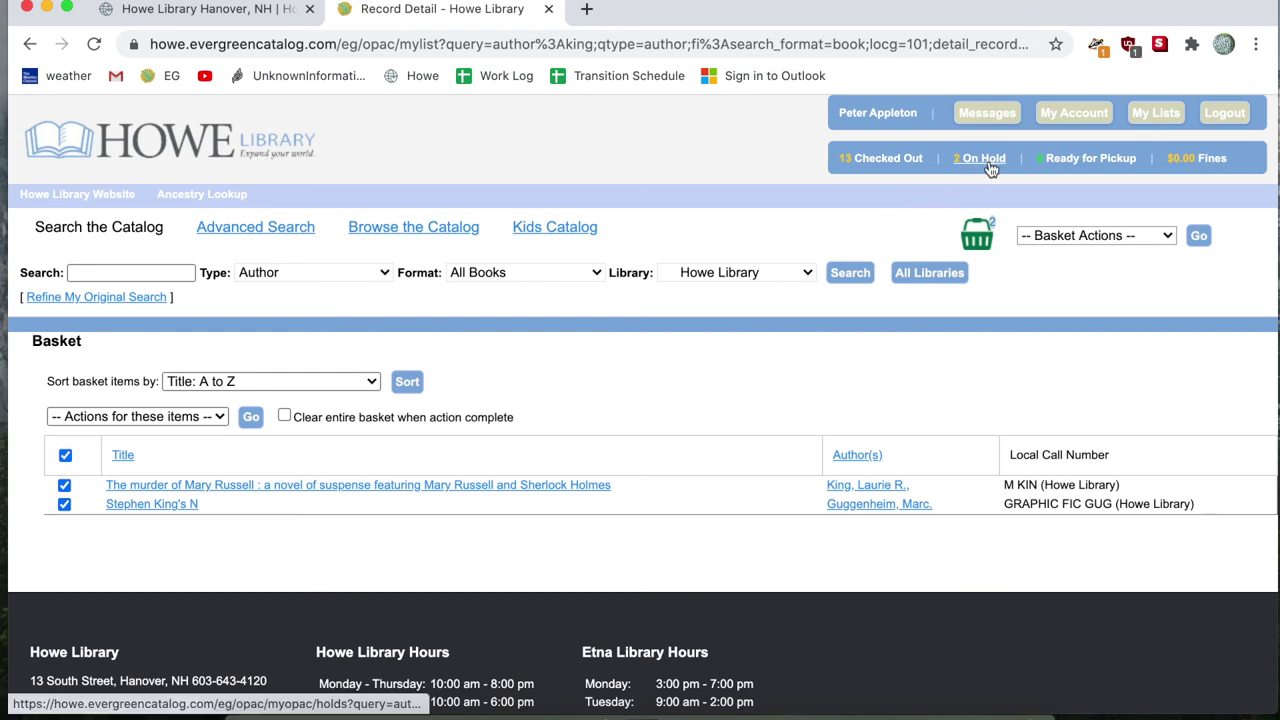
pyautogui.click(990, 168)
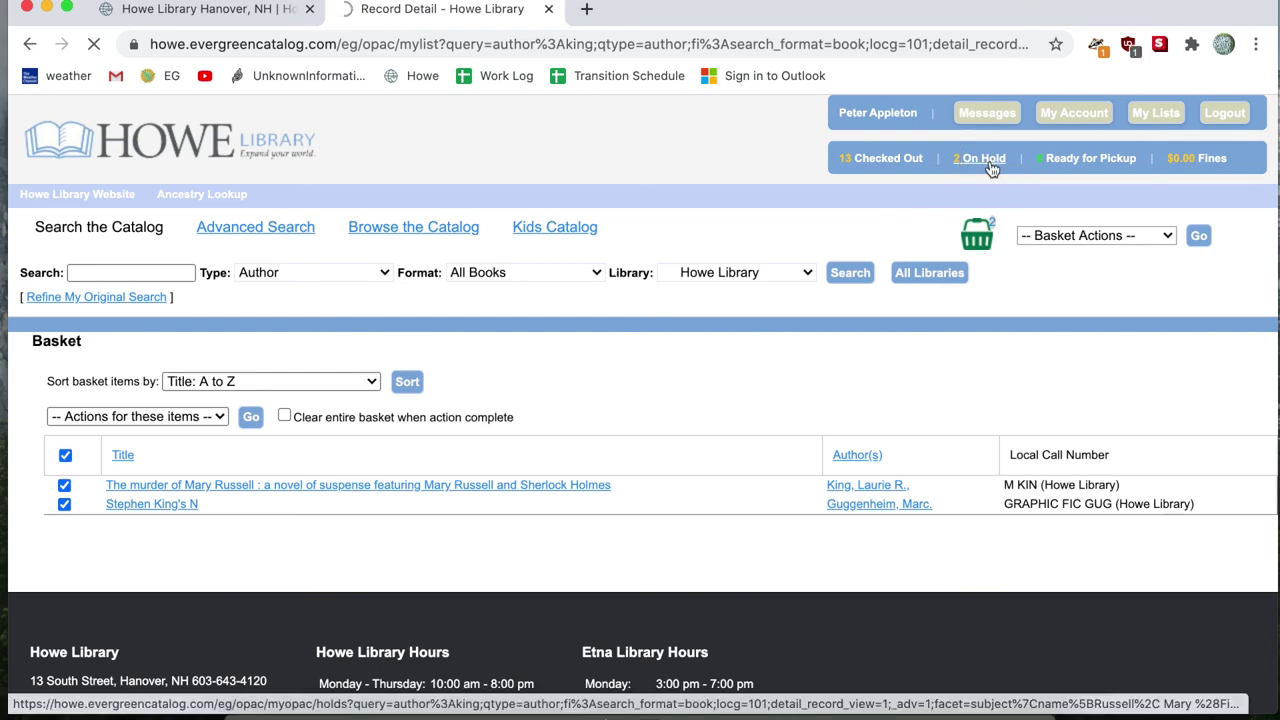